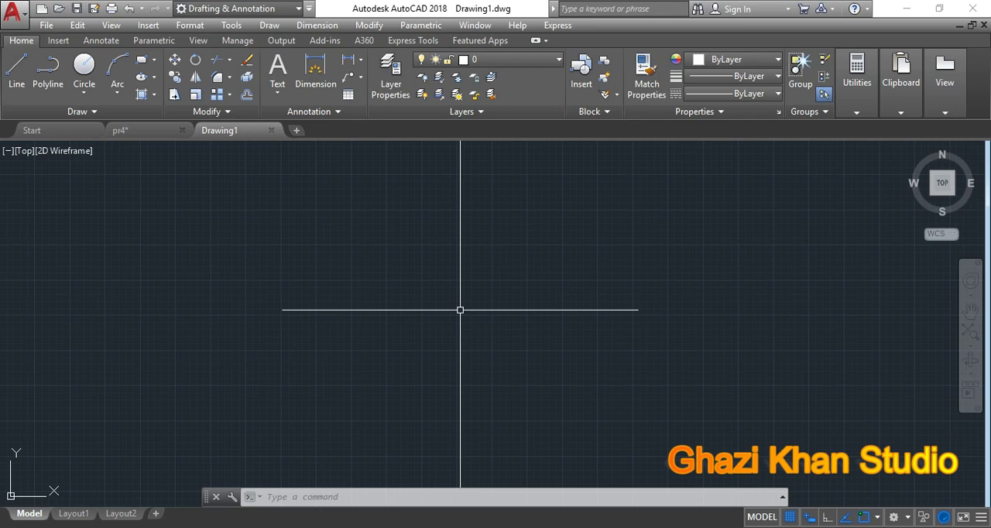
pyautogui.press('F10')
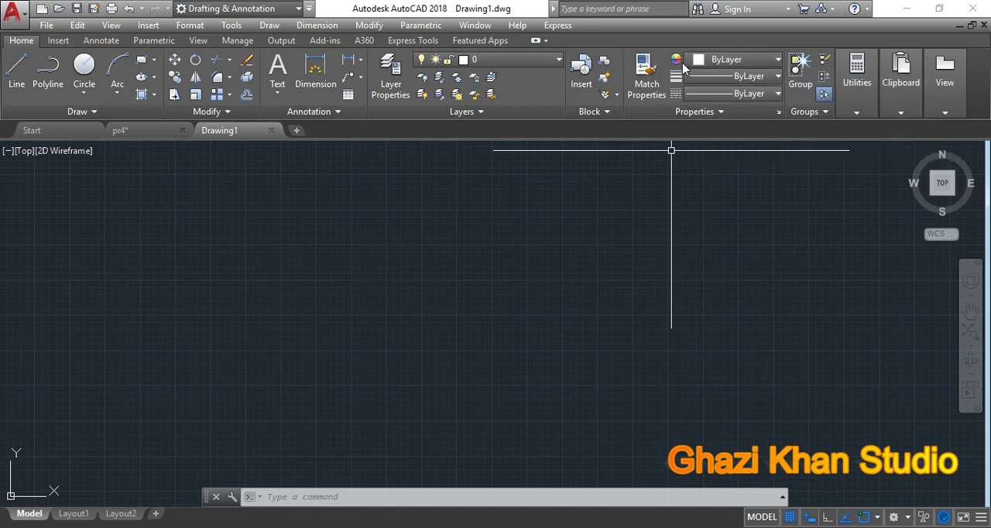
pyautogui.click(707, 66)
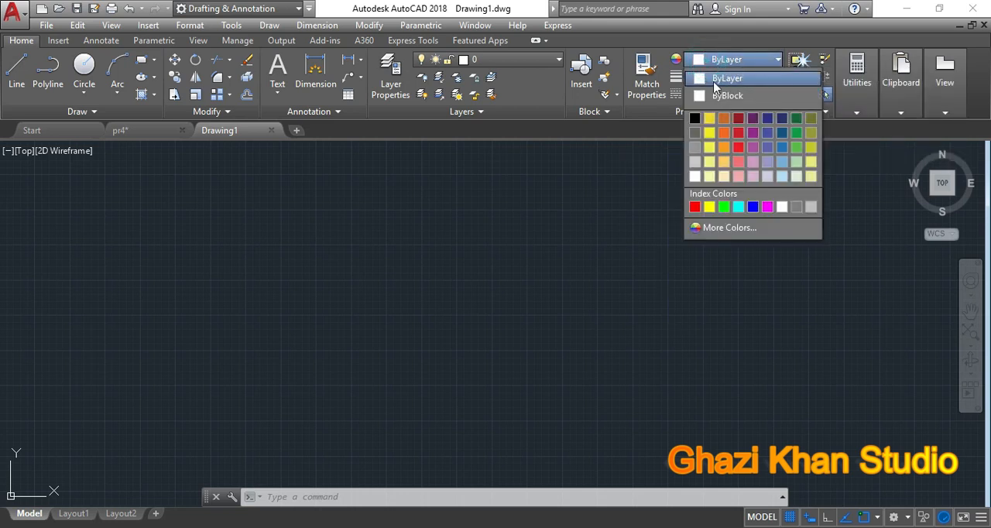
pyautogui.click(641, 161)
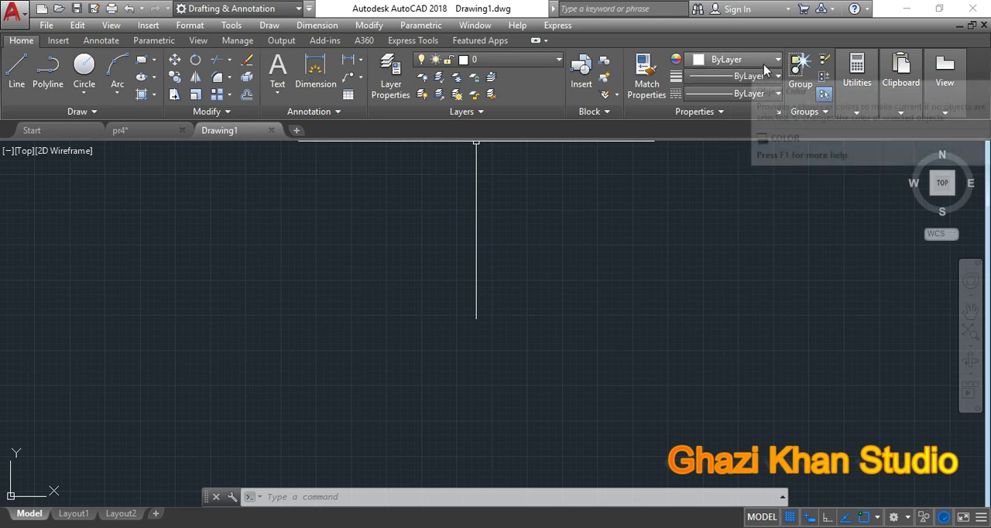
pyautogui.click(465, 63)
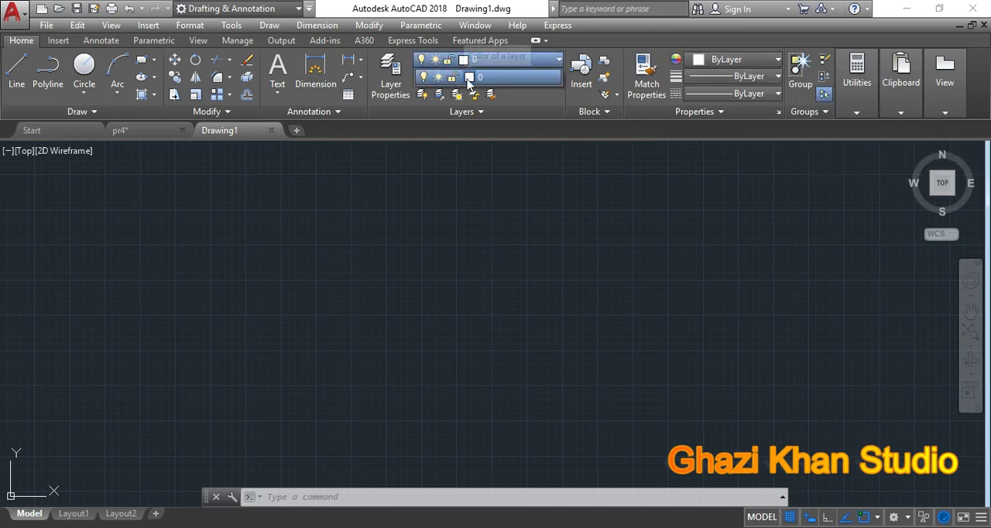
pyautogui.click(497, 169)
pyautogui.click(469, 186)
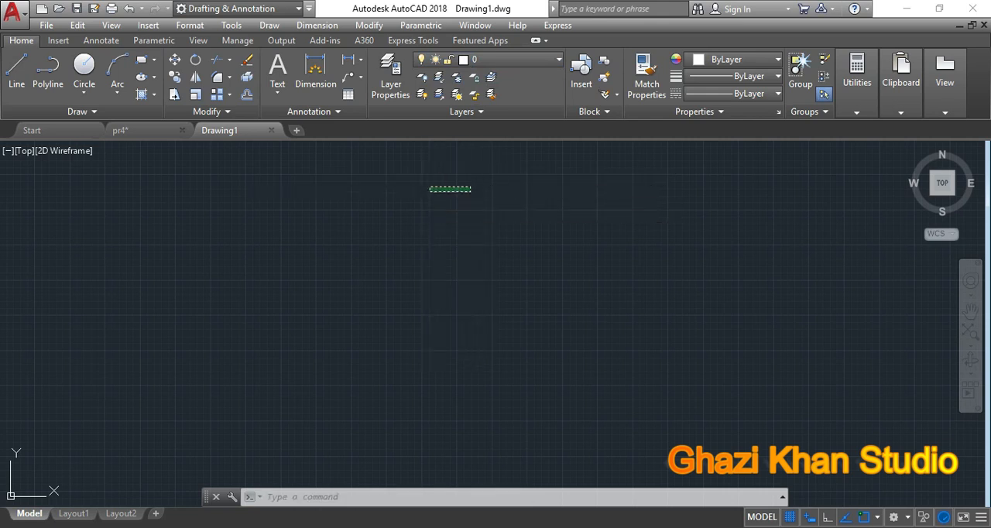
pyautogui.click(429, 191)
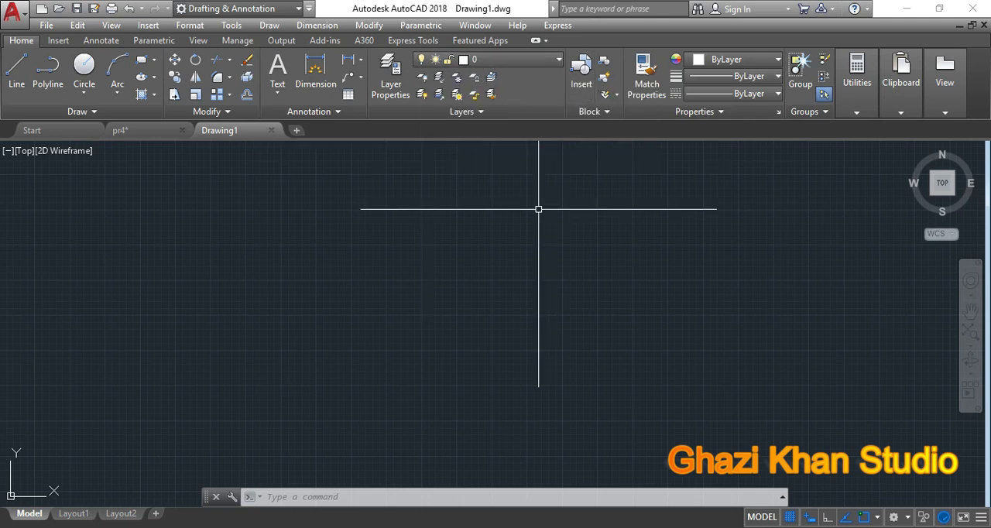
# Step: Set the colour of layer 0 to blue, index colour 160
pyautogui.click(464, 62)
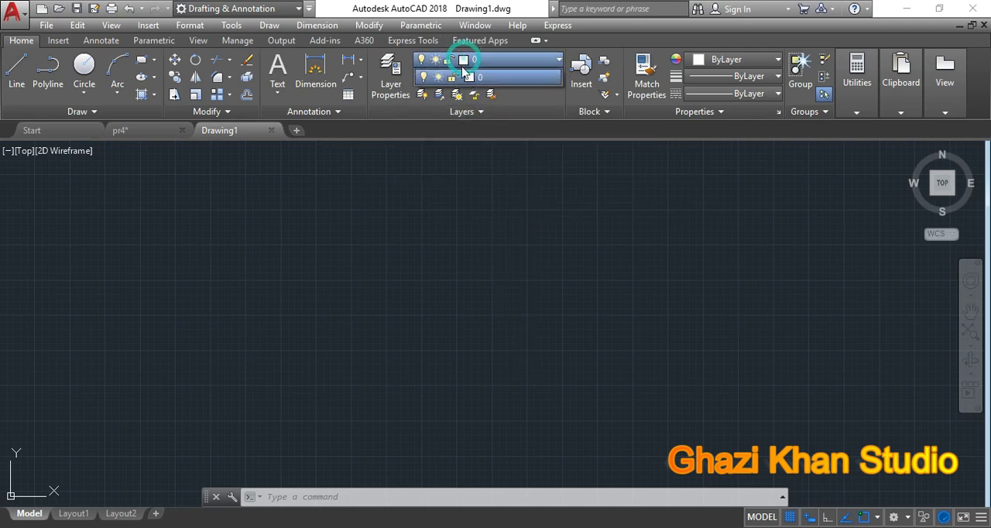
pyautogui.click(466, 78)
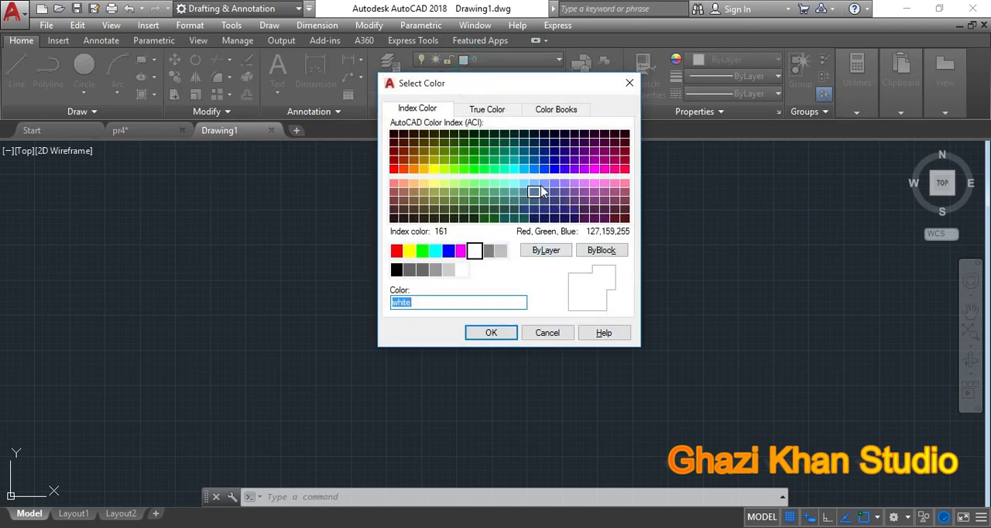
pyautogui.click(544, 168)
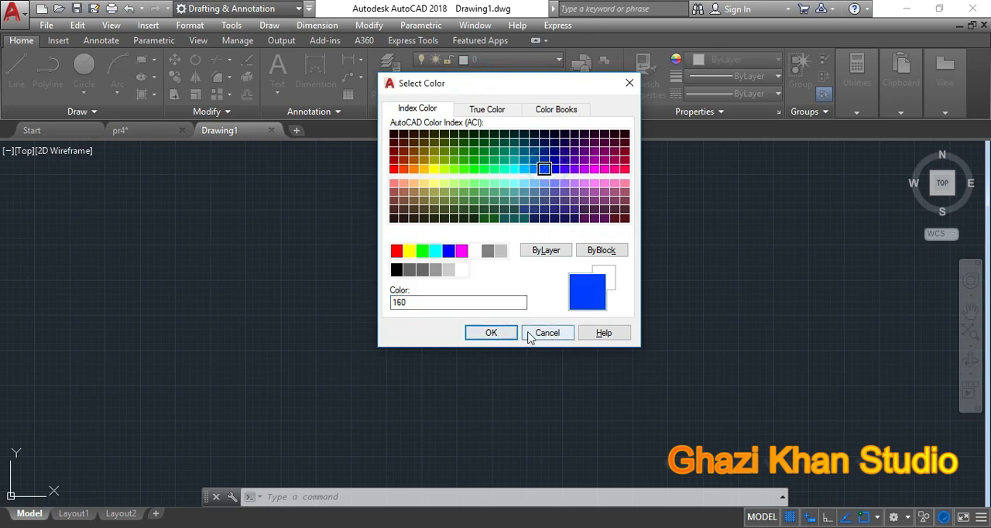
pyautogui.click(491, 332)
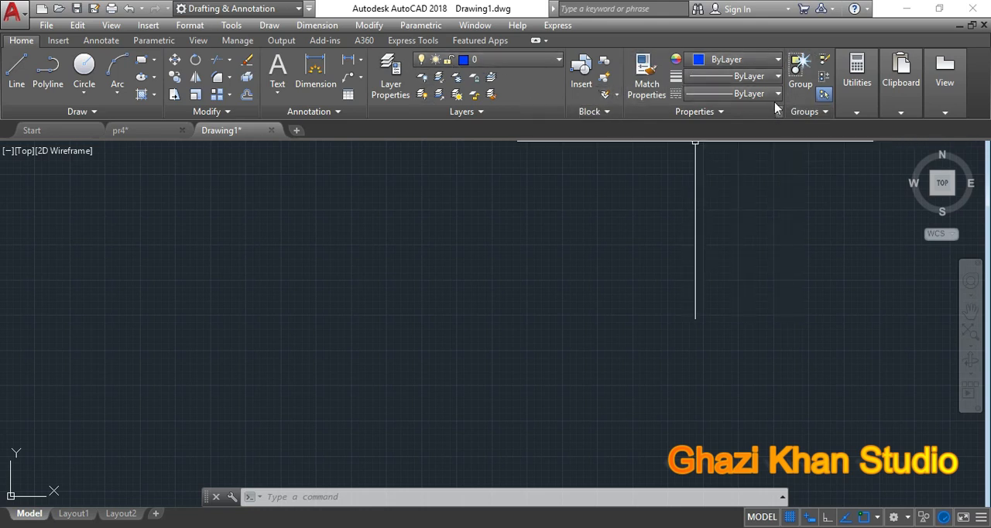
# Step: Look through the available lineweights for new objects, leaving the current setting in place
pyautogui.click(778, 76)
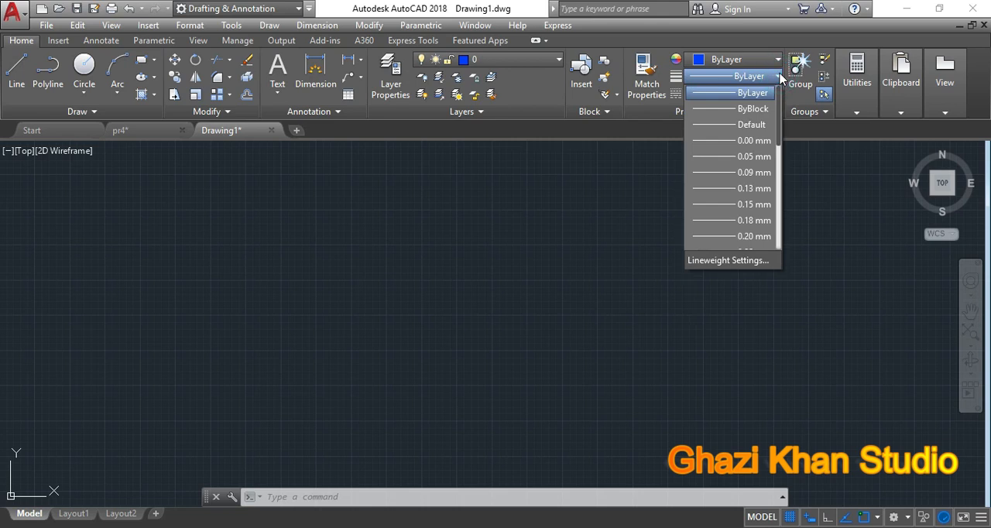
pyautogui.click(780, 76)
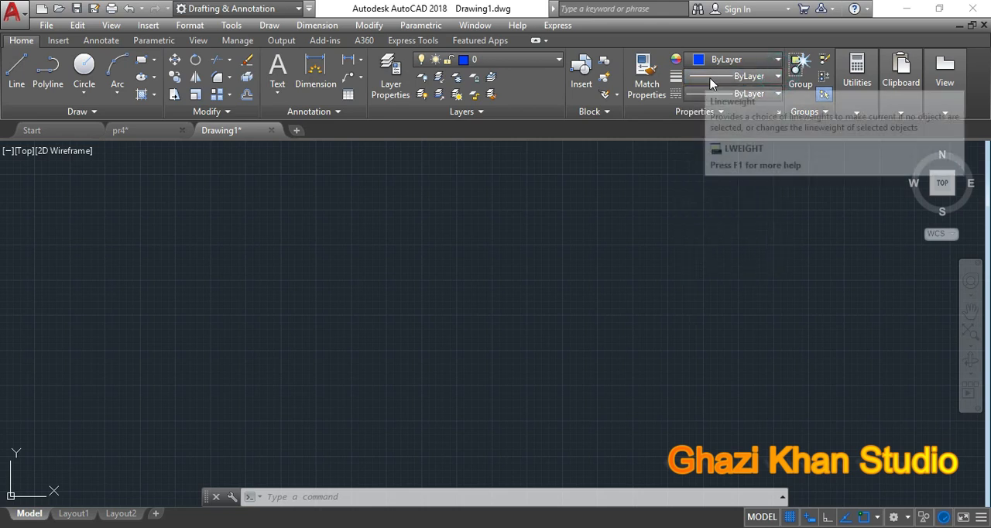
pyautogui.click(779, 76)
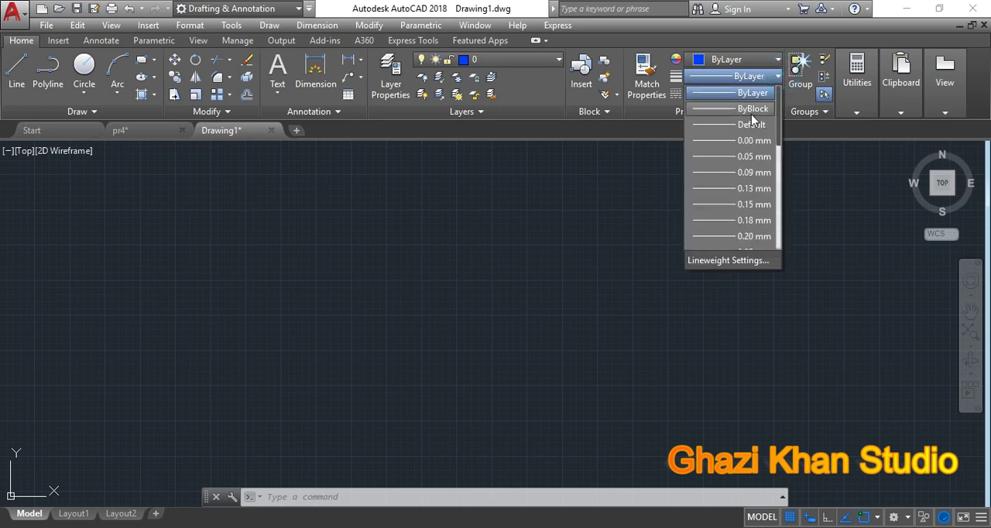
pyautogui.scroll(-2, 725, 225)
pyautogui.scroll(-3, 726, 224)
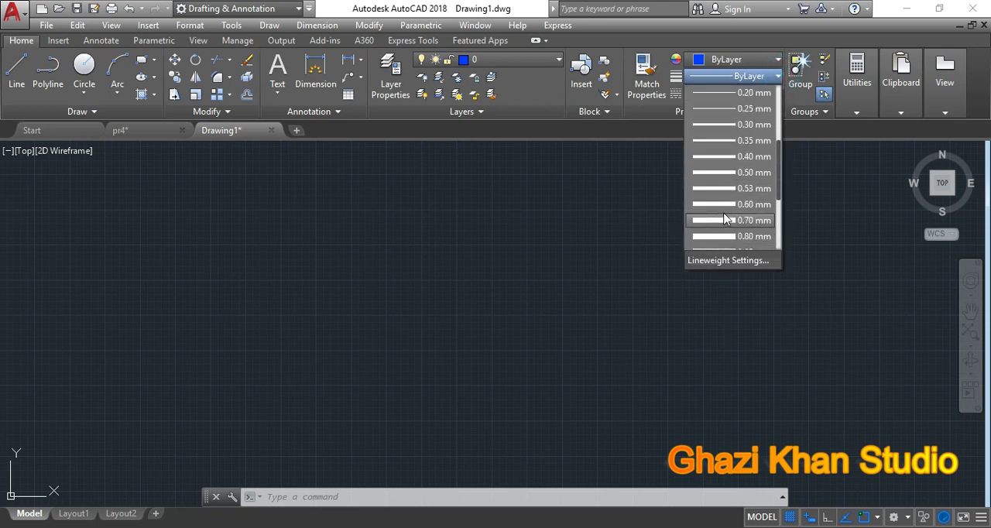
pyautogui.scroll(-3, 726, 214)
pyautogui.scroll(6, 726, 212)
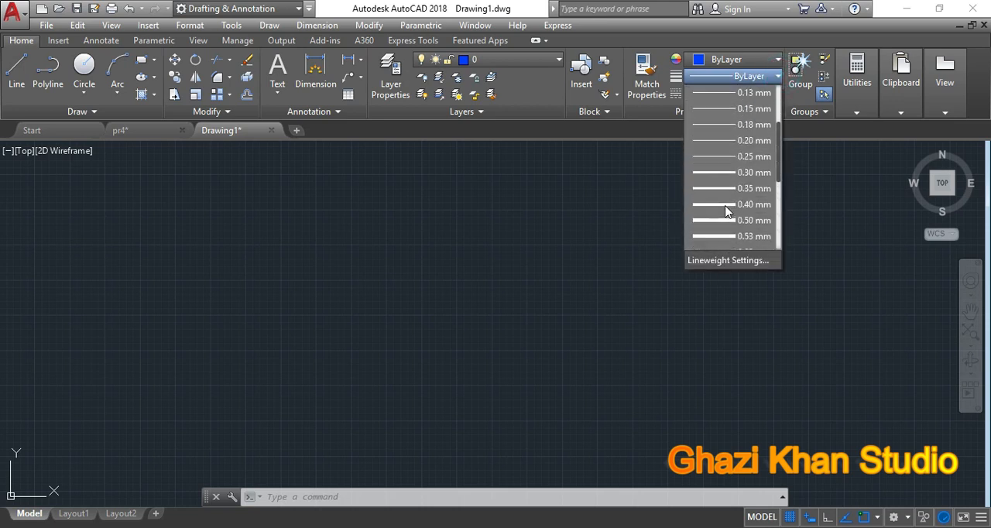
pyautogui.click(621, 204)
# Step: Load the HIDDEN linetype from acadiso.lin into the drawing through the Linetype Manager
pyautogui.click(777, 94)
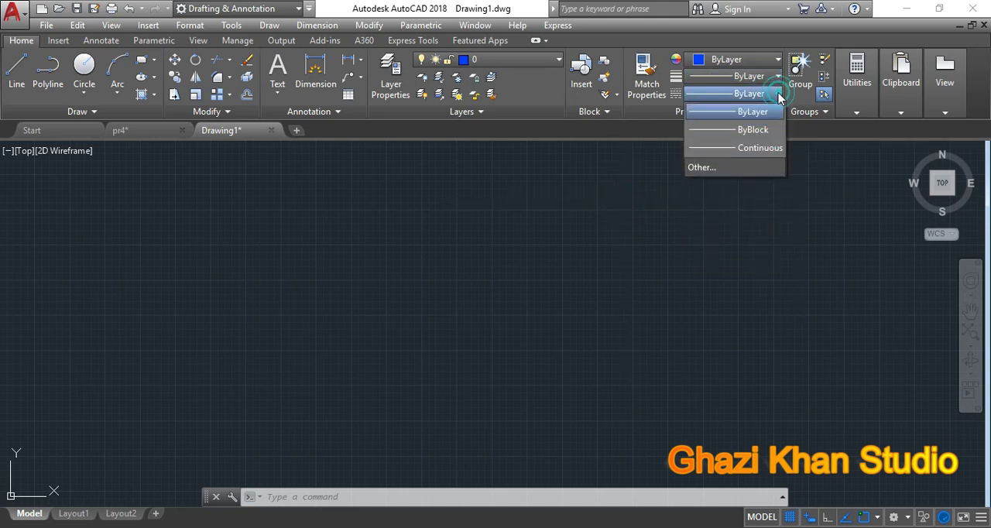
pyautogui.click(701, 168)
pyautogui.moveTo(524, 124); pyautogui.dragTo(588, 111)
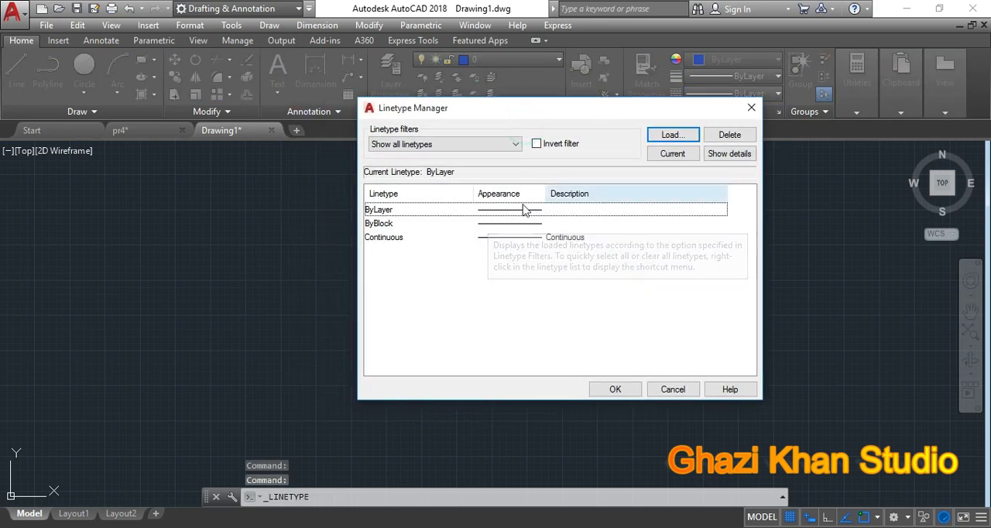
pyautogui.click(671, 134)
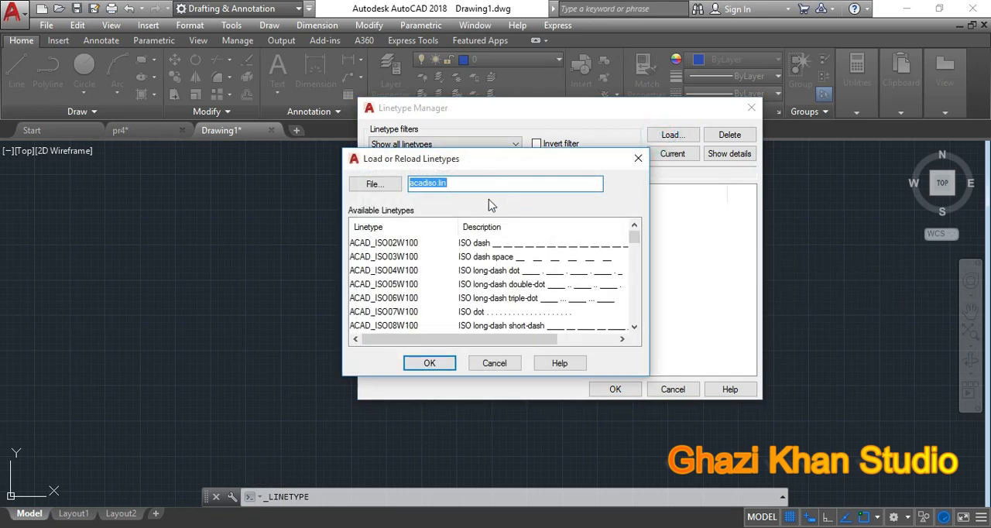
pyautogui.moveTo(487, 160); pyautogui.dragTo(534, 134)
pyautogui.click(421, 244)
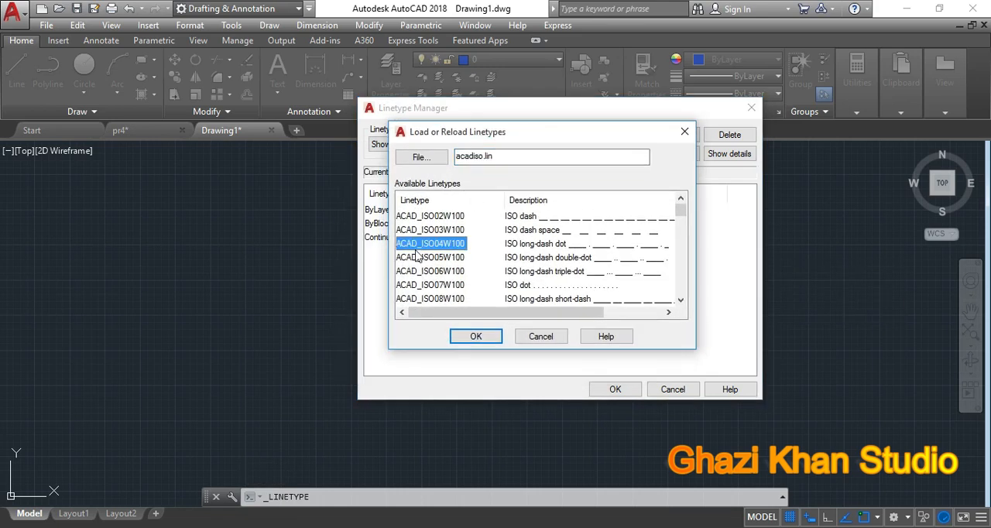
pyautogui.press('h')
pyautogui.click(419, 215)
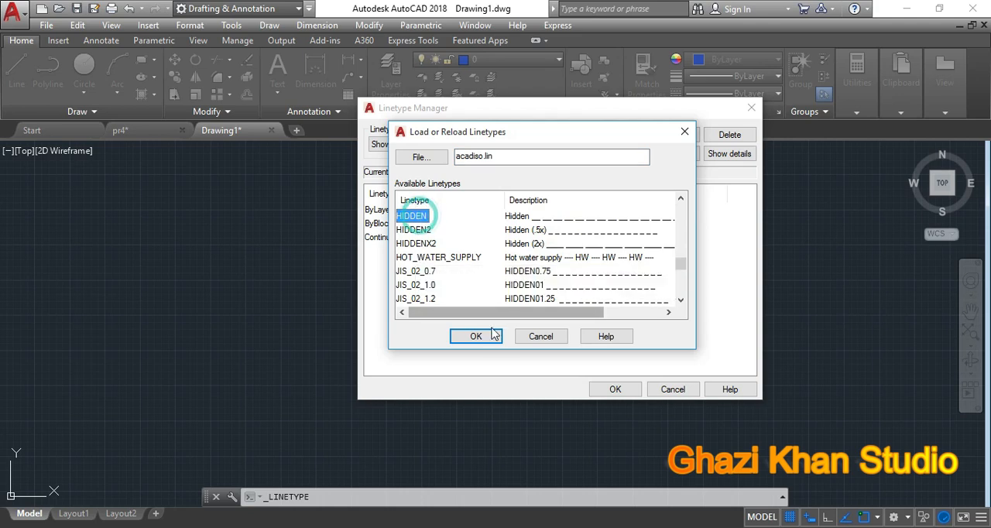
pyautogui.click(482, 338)
pyautogui.click(614, 389)
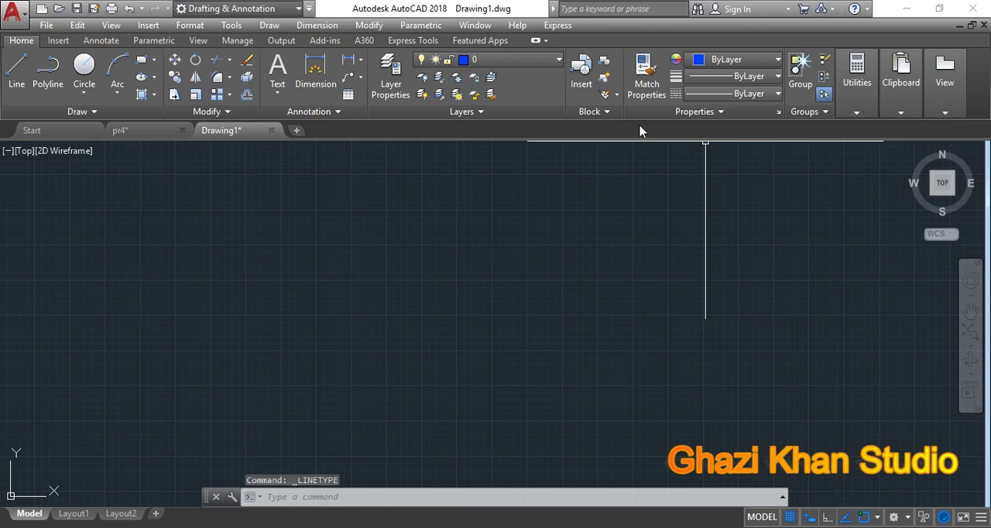
# Step: Switch to the pr4 drawing with the Bed Room floor plan
pyautogui.press('F10')
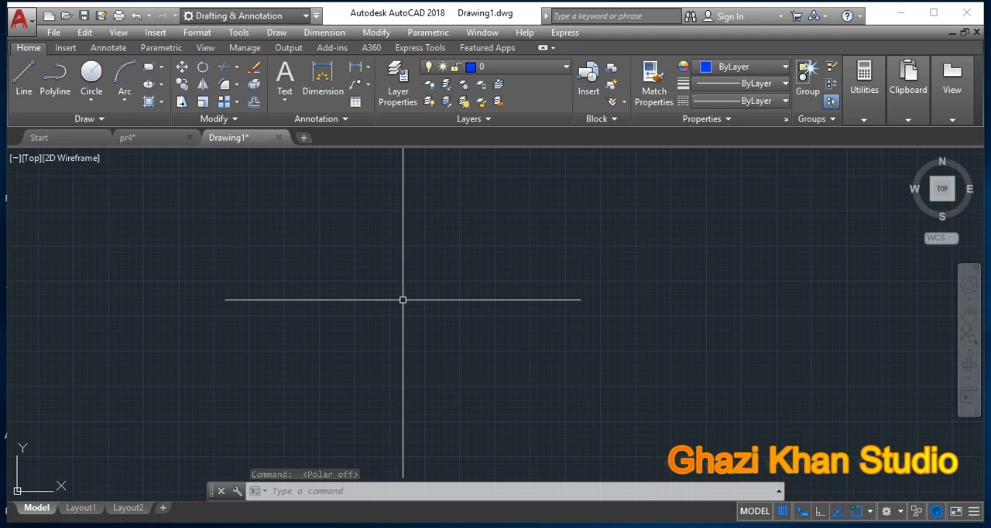
pyautogui.click(147, 138)
pyautogui.moveTo(319, 234); pyautogui.dragTo(367, 299, button='middle')
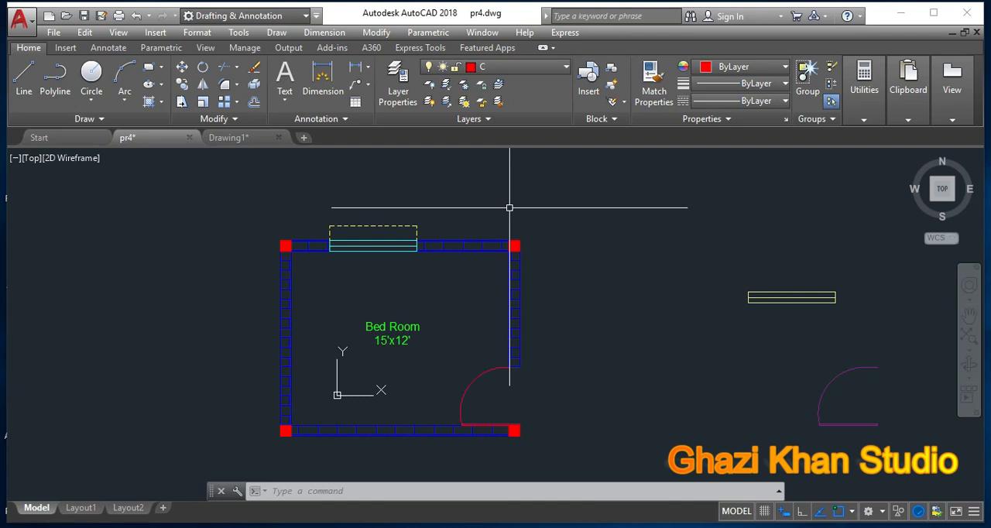
pyautogui.moveTo(449, 310); pyautogui.dragTo(445, 267, button='middle')
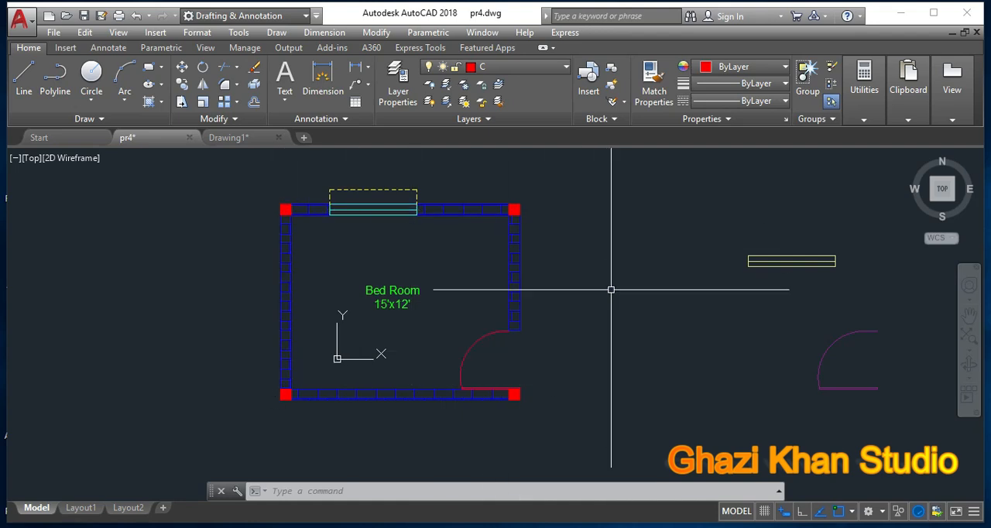
# Step: Make Door the current layer and draw two connected sample lines in the empty area beside the Bed Room plan
pyautogui.click(568, 68)
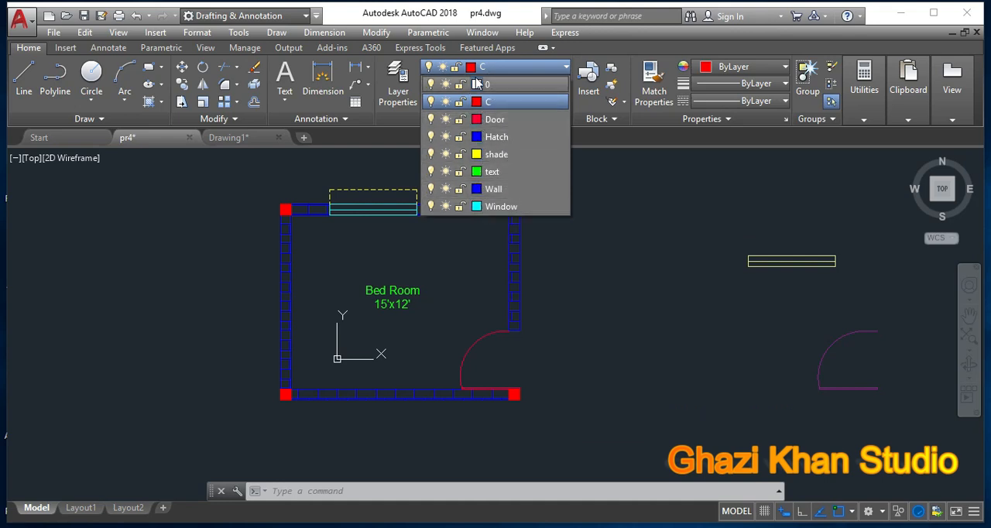
pyautogui.click(566, 68)
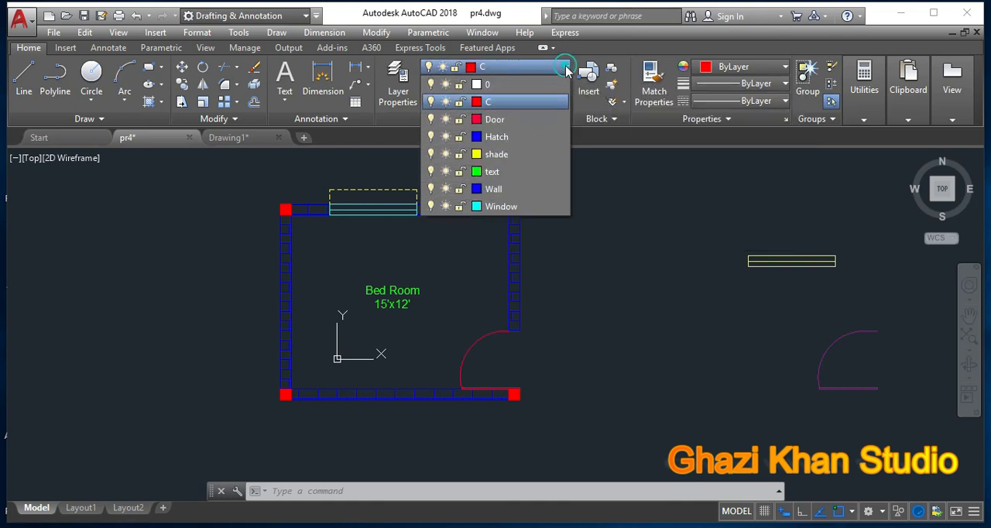
pyautogui.click(495, 119)
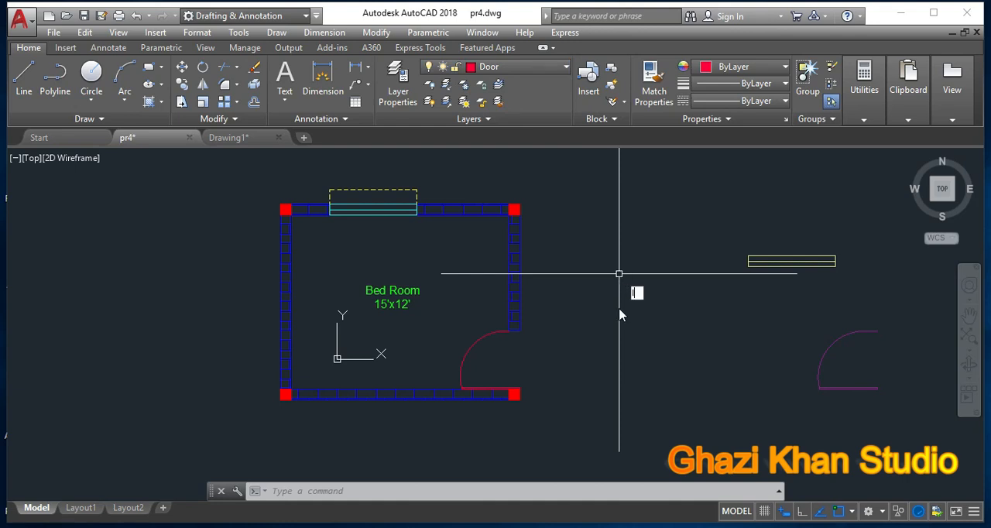
pyautogui.write('l')
pyautogui.press('Return')
pyautogui.click(599, 350)
pyautogui.click(622, 261)
pyautogui.click(688, 288)
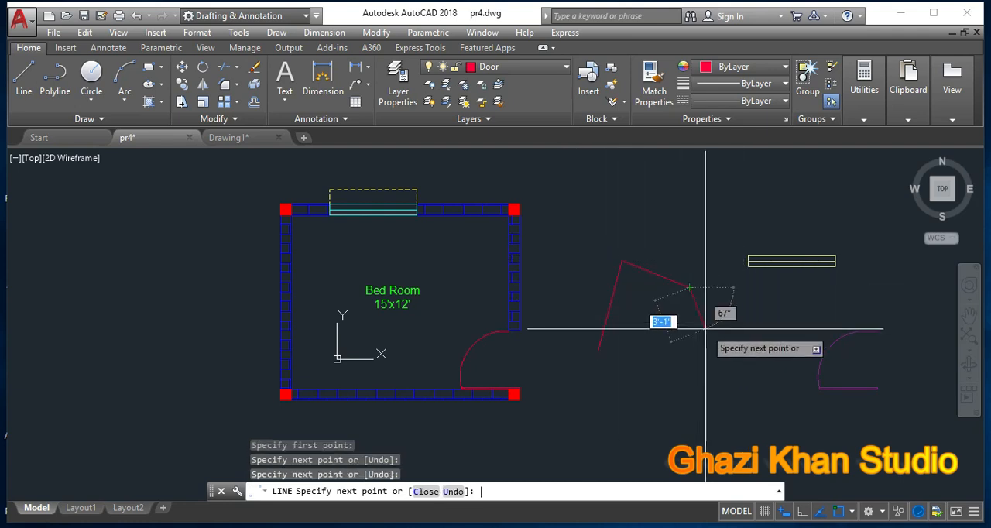
pyautogui.press('Return')
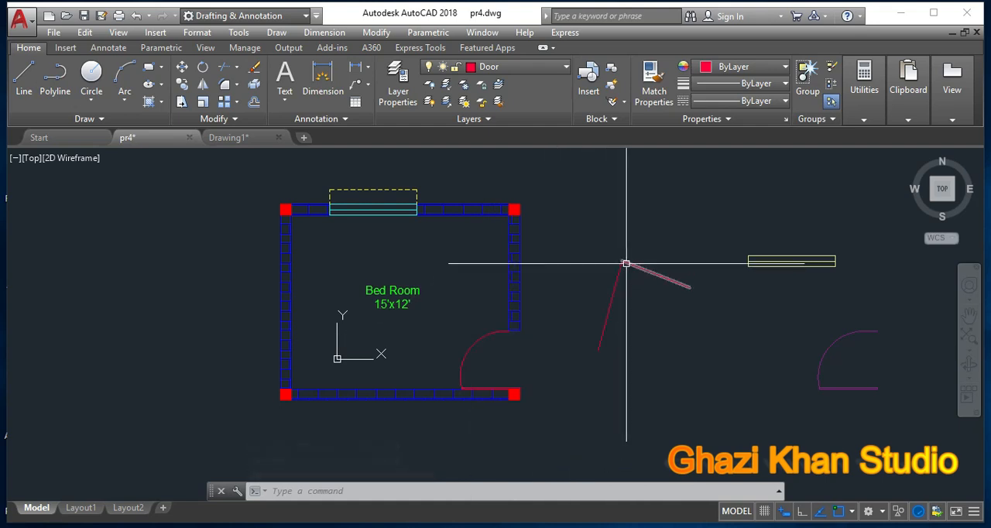
# Step: Erase the two sample lines drawn on the Door layer beside the plan
pyautogui.click(588, 240)
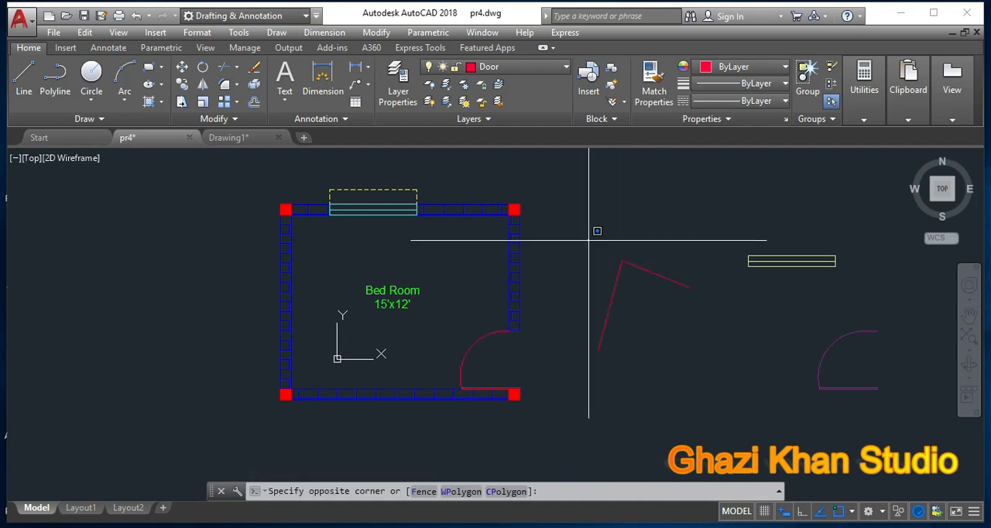
pyautogui.click(709, 363)
pyautogui.press('Delete')
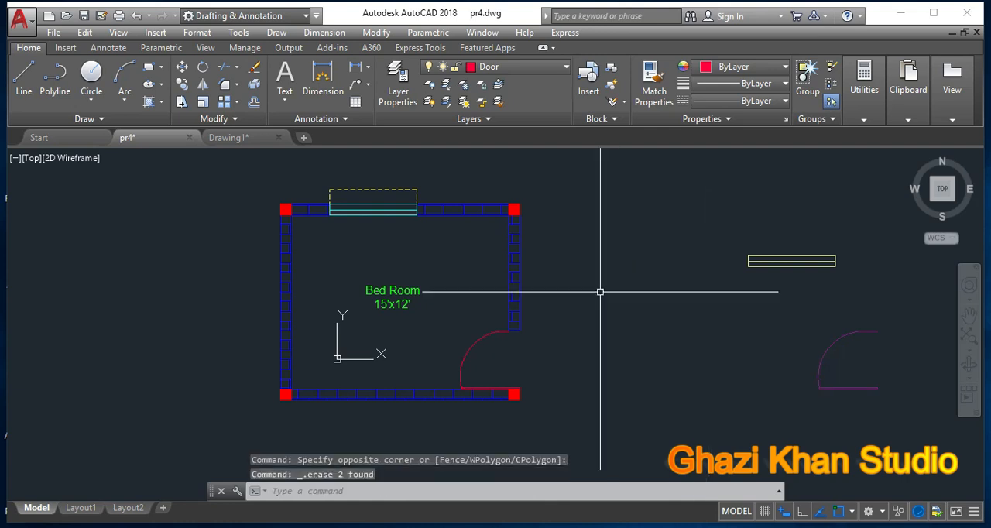
# Step: Make Window the current layer and draw three connected sample lines in the empty area beside the Bed Room plan
pyautogui.click(567, 70)
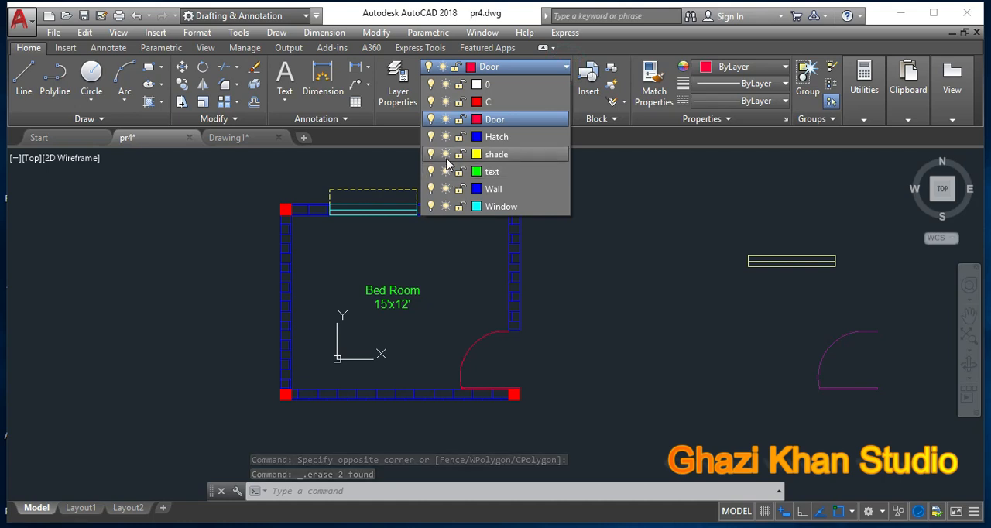
pyautogui.click(496, 206)
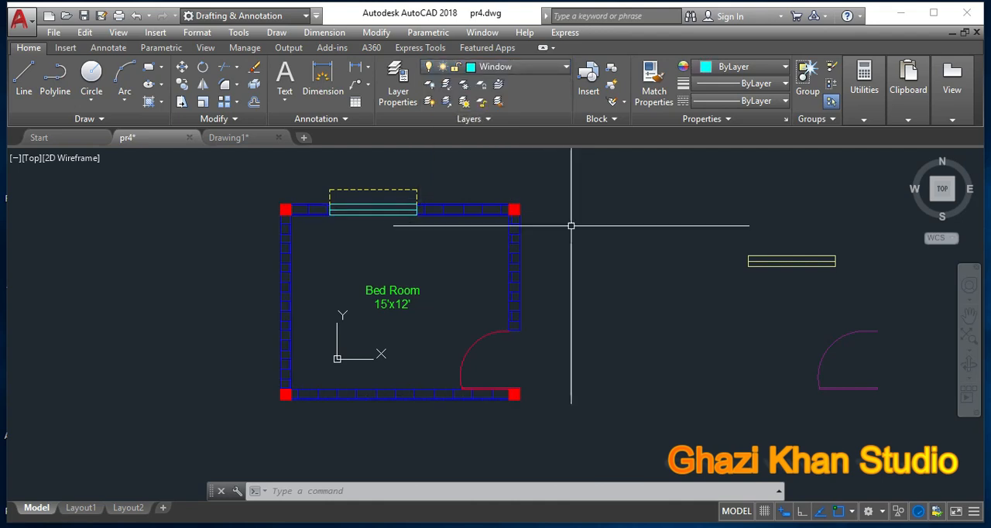
pyautogui.write('l')
pyautogui.press('Return')
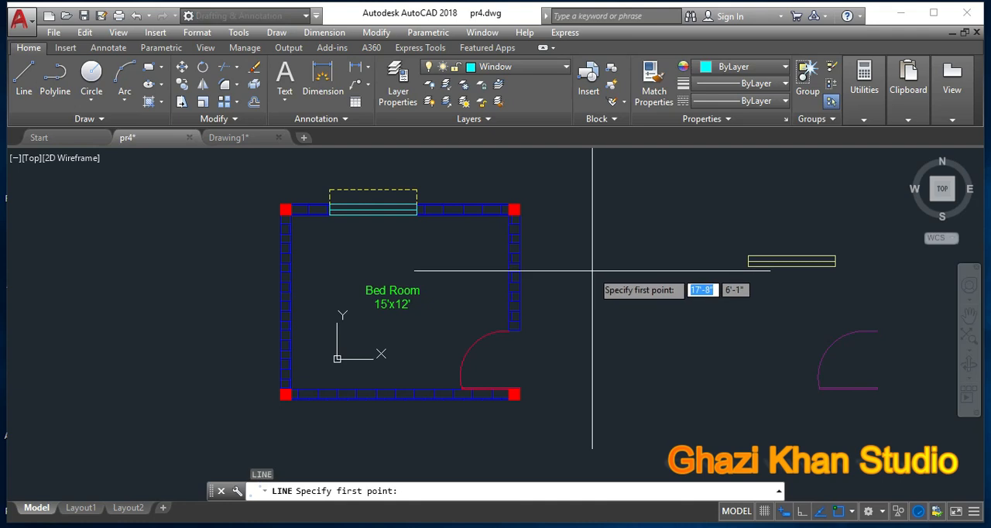
pyautogui.click(573, 271)
pyautogui.click(660, 248)
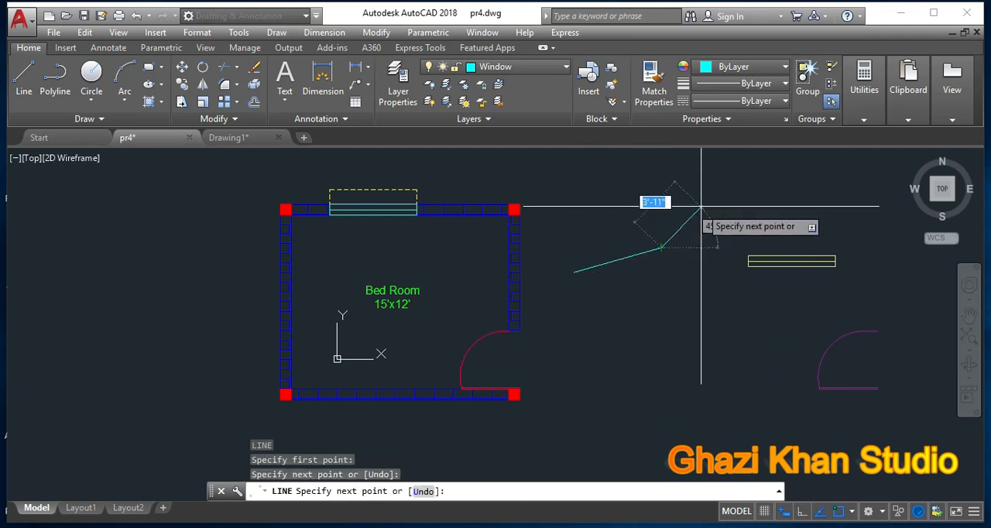
pyautogui.click(640, 215)
pyautogui.click(586, 183)
pyautogui.press('Return')
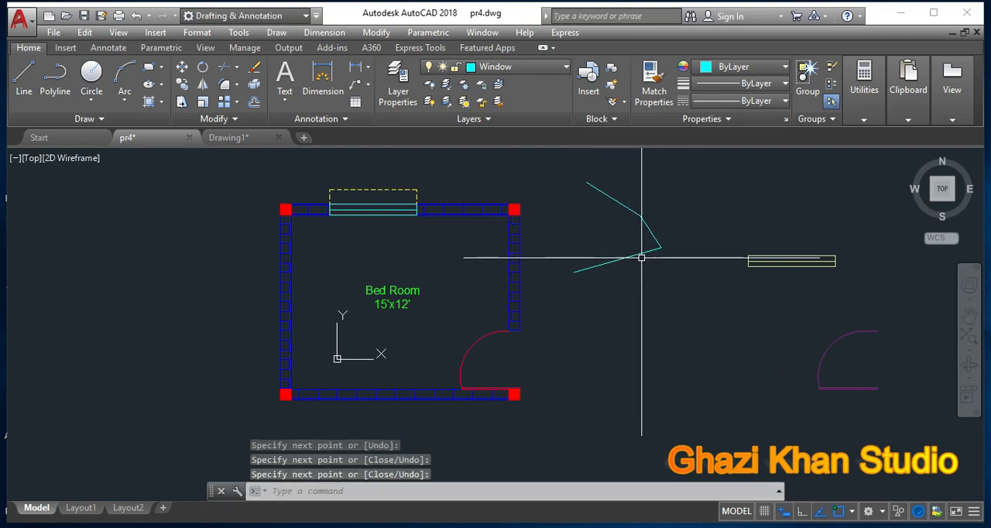
# Step: Select the sample lines to check their layer properties, deselect them, and compare them with the window in the plan
pyautogui.click(654, 225)
pyautogui.click(623, 205)
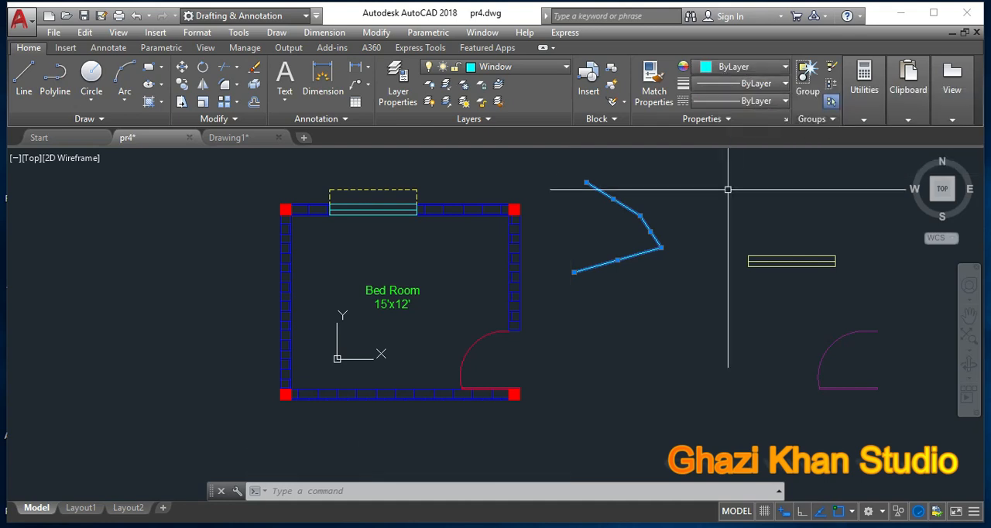
pyautogui.press('Escape')
pyautogui.press('Escape')
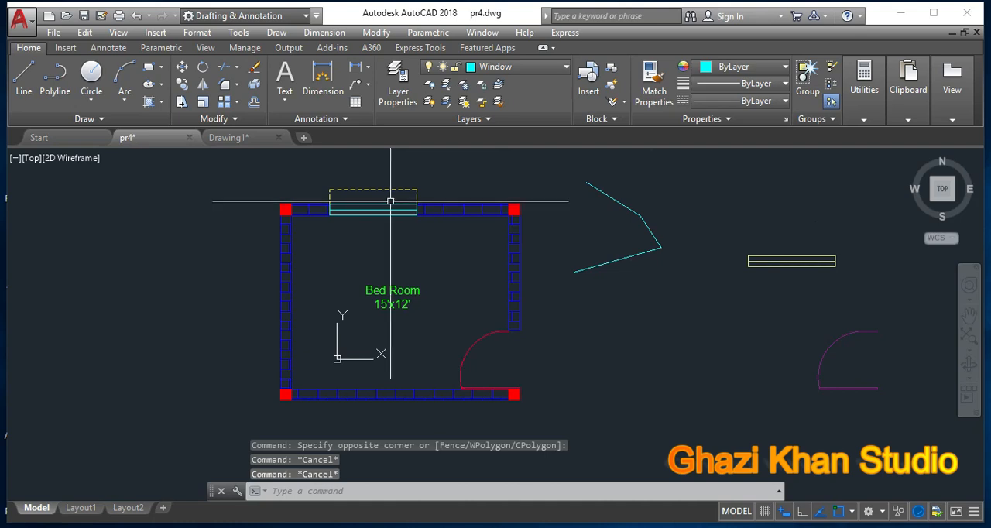
pyautogui.scroll(2, 389, 206)
pyautogui.scroll(-2, 388, 205)
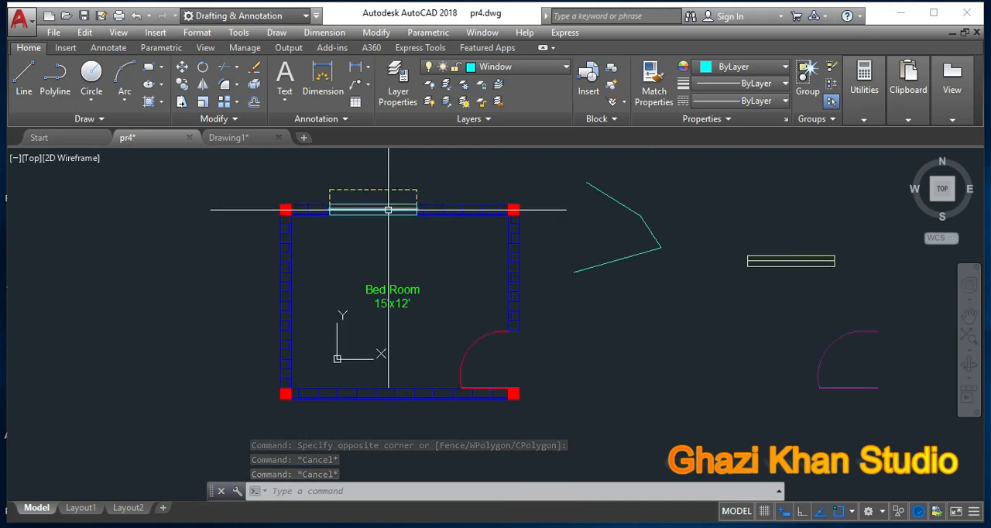
# Step: Erase the three sample lines drawn on the Window layer
pyautogui.click(681, 282)
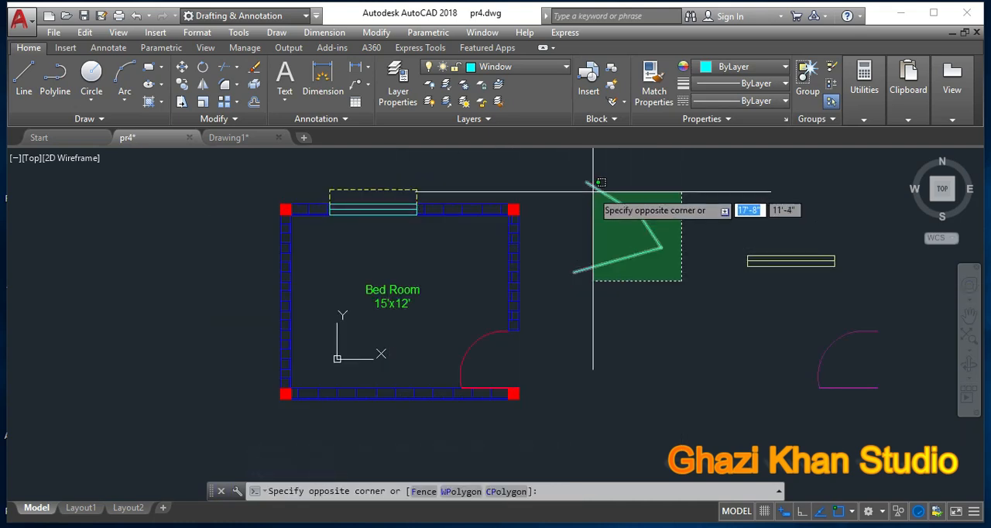
pyautogui.click(592, 189)
pyautogui.press('Delete')
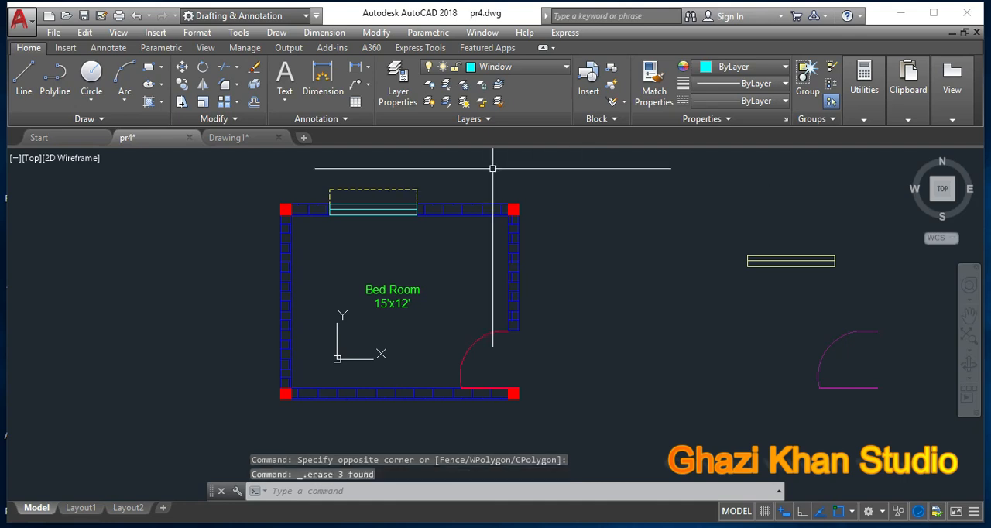
# Step: Make shade the current layer and draw two connected sample lines beside the Bed Room plan
pyautogui.click(566, 66)
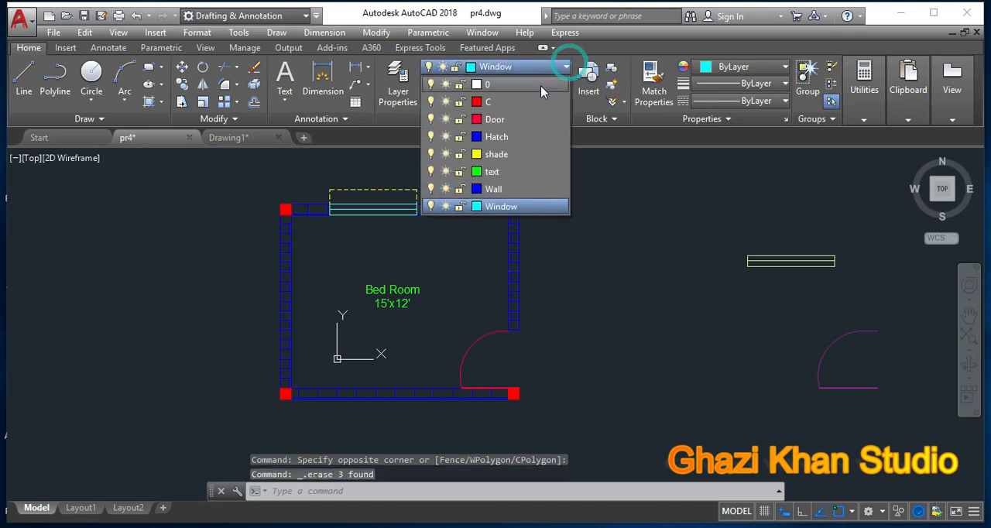
pyautogui.click(495, 154)
pyautogui.write('l')
pyautogui.press('Return')
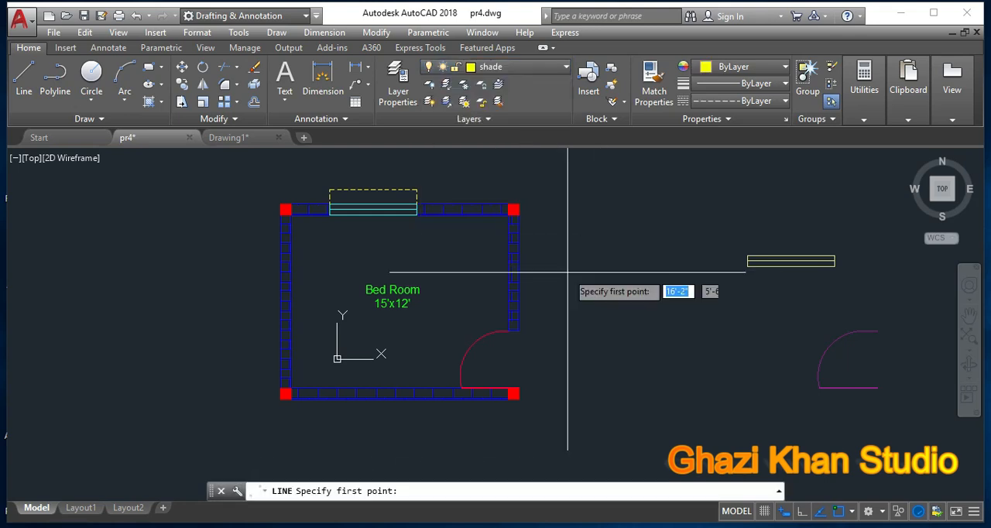
pyautogui.click(556, 194)
pyautogui.click(660, 232)
pyautogui.click(603, 275)
pyautogui.press('Return')
# Step: Examine the linetype of the shade-layer sample lines up close, selecting the upper line to check its properties
pyautogui.scroll(4, 625, 223)
pyautogui.moveTo(625, 223)
pyautogui.mouseDown(button='middle')
pyautogui.moveTo(625, 255)
pyautogui.moveTo(703, 275)
pyautogui.mouseUp(button='middle')
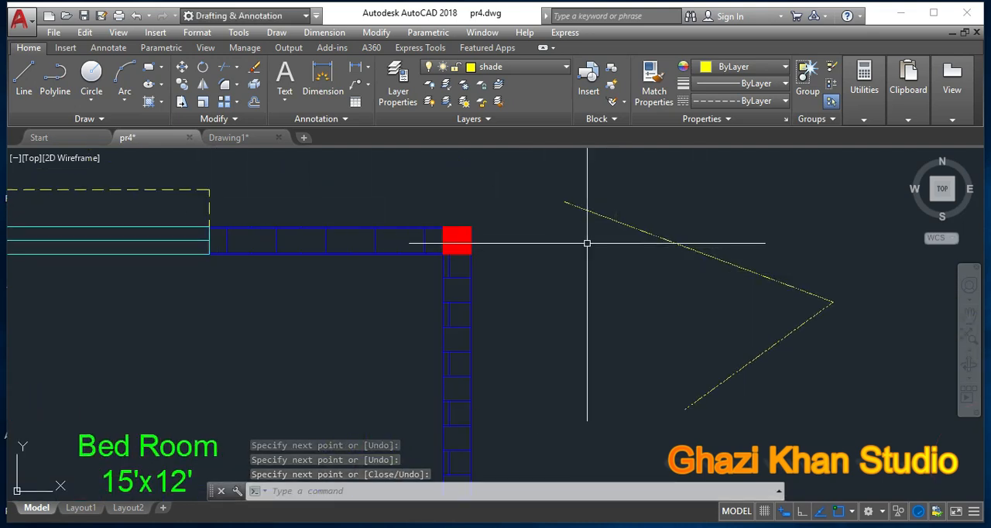
pyautogui.click(653, 227)
pyautogui.click(619, 240)
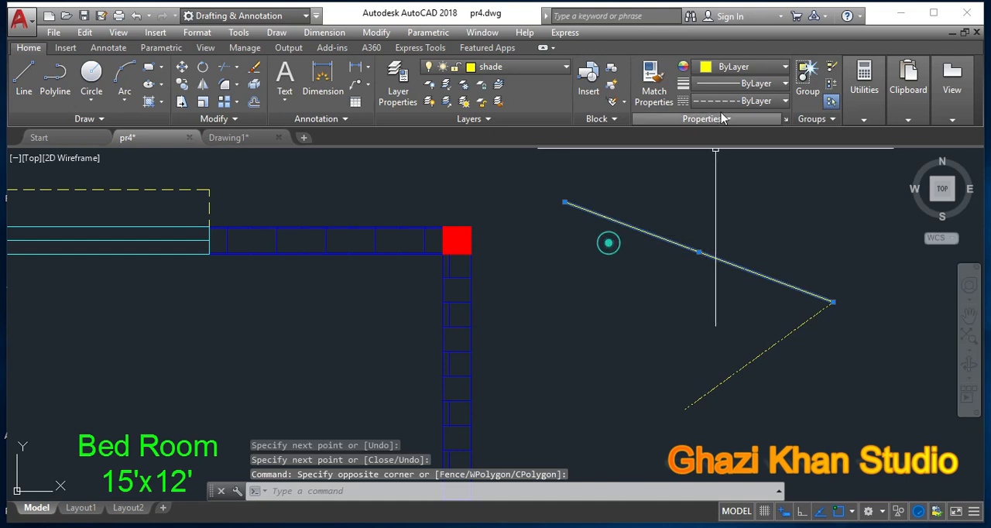
pyautogui.scroll(-2, 735, 277)
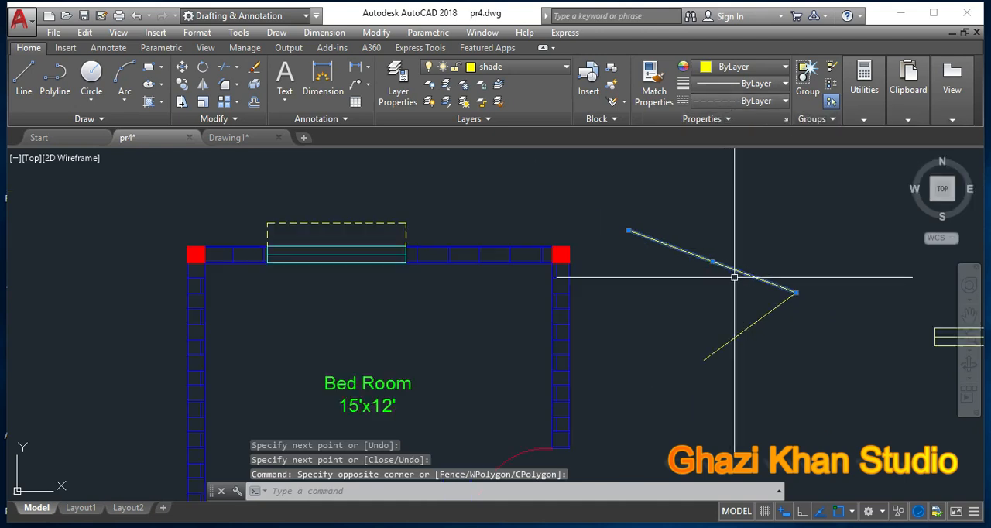
pyautogui.press('Escape')
pyautogui.press('Escape')
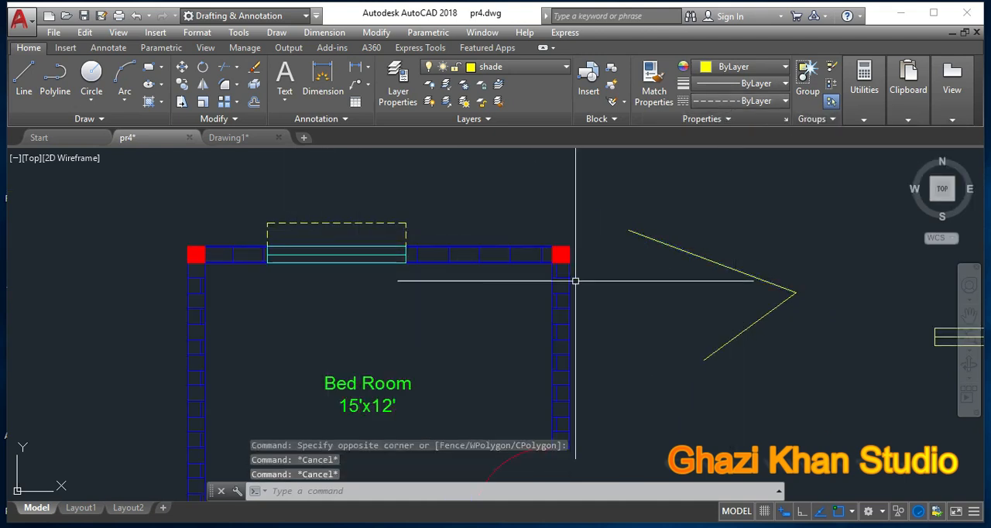
# Step: Erase the two sample lines drawn on the shade layer
pyautogui.click(782, 348)
pyautogui.click(741, 266)
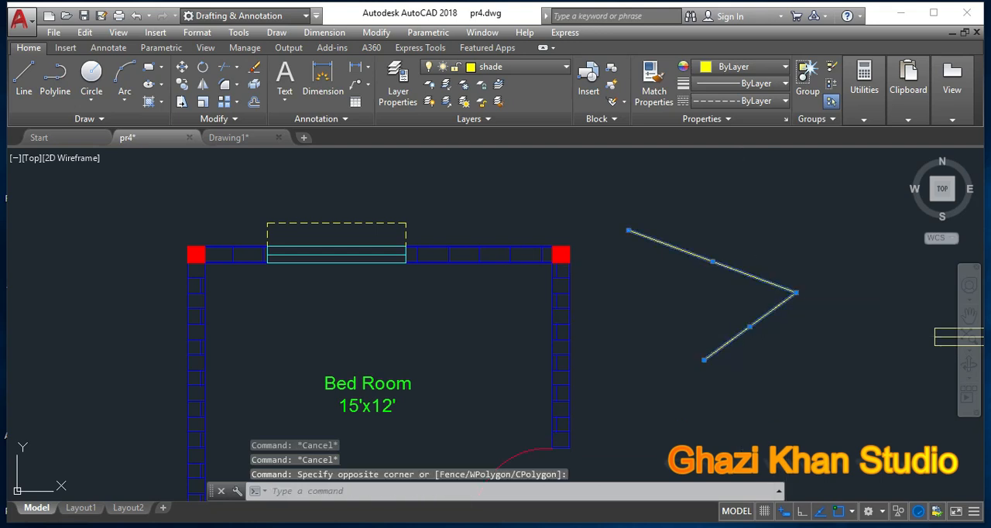
pyautogui.press('Delete')
pyautogui.scroll(-3, 621, 302)
pyautogui.moveTo(621, 302); pyautogui.dragTo(509, 324, button='middle')
pyautogui.scroll(2, 498, 324)
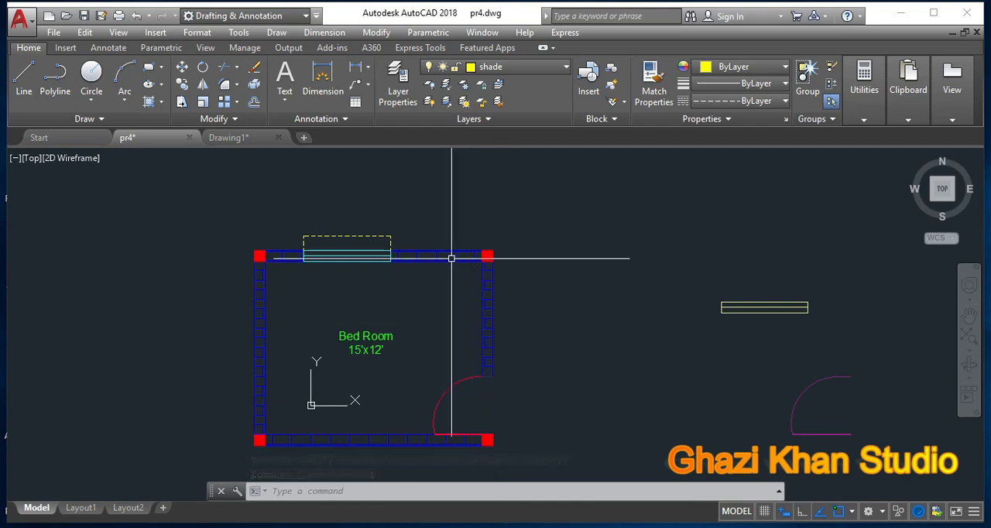
pyautogui.moveTo(420, 307); pyautogui.dragTo(428, 285, button='middle')
pyautogui.scroll(2, 429, 285)
pyautogui.scroll(-2, 429, 285)
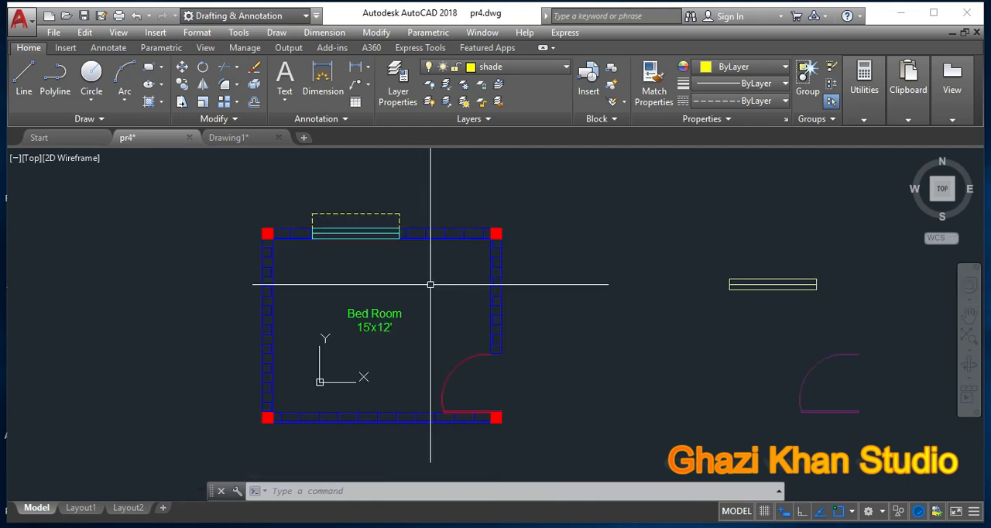
# Step: Open the Layer Properties Manager and reposition it over the drawing
pyautogui.click(563, 68)
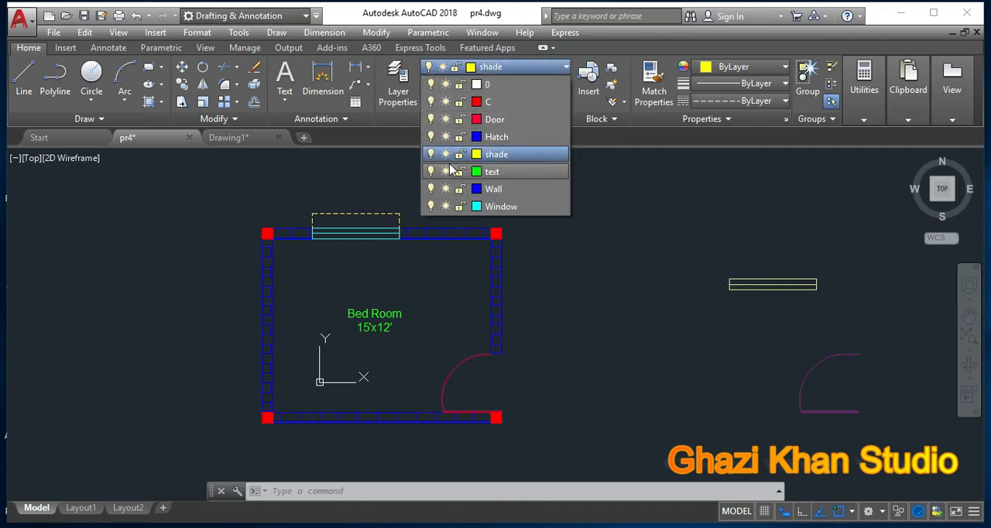
pyautogui.click(398, 78)
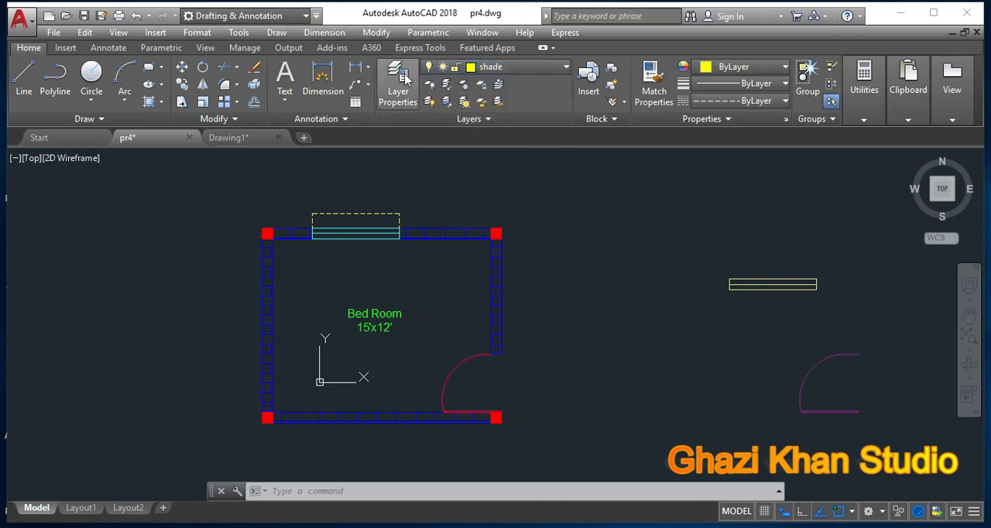
pyautogui.click(401, 72)
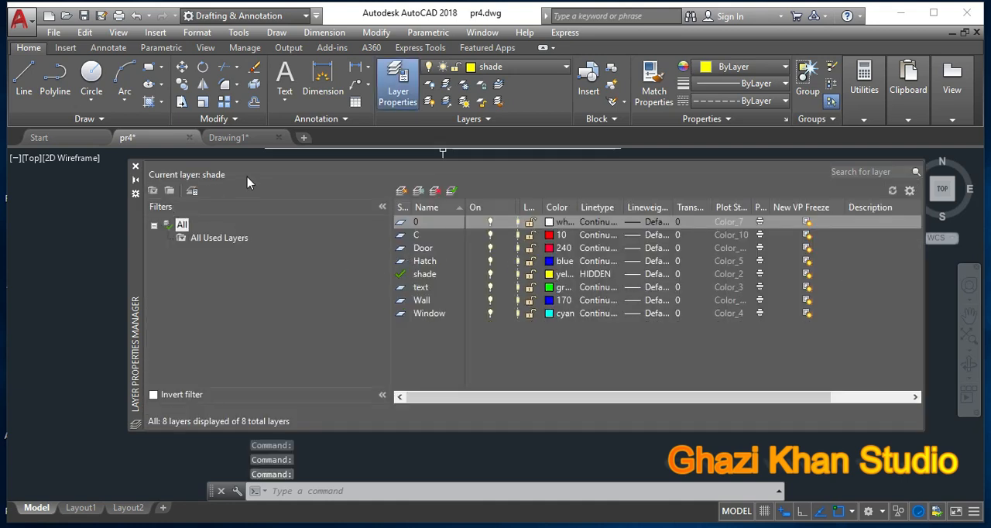
pyautogui.moveTo(137, 242); pyautogui.dragTo(91, 264)
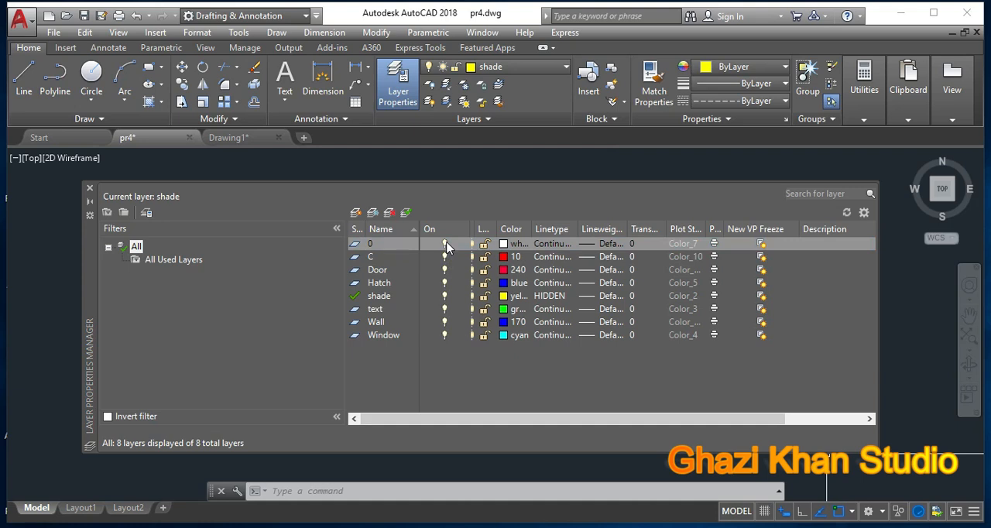
# Step: Switch layer 0 off and back on, widen the layer list to show the Freeze column, and close the manager
pyautogui.click(445, 243)
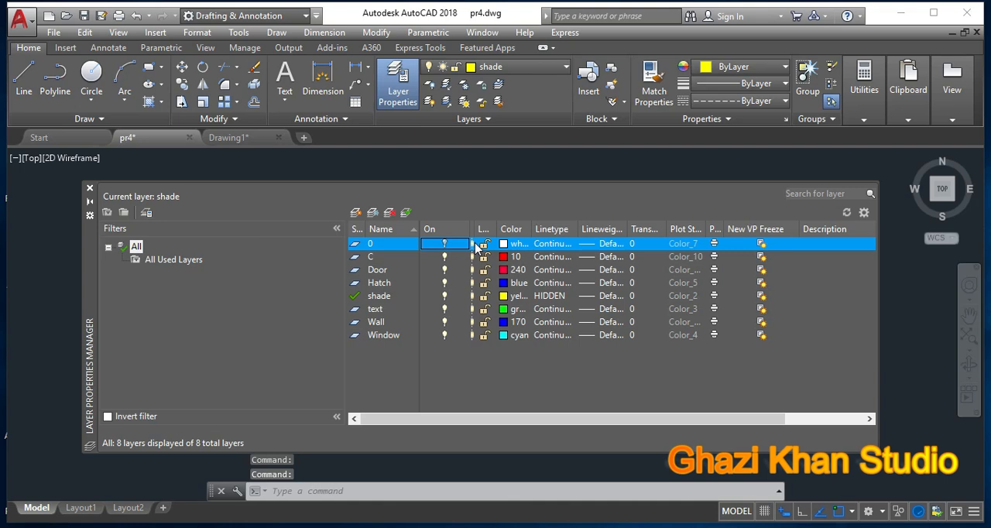
pyautogui.moveTo(463, 229); pyautogui.dragTo(495, 229)
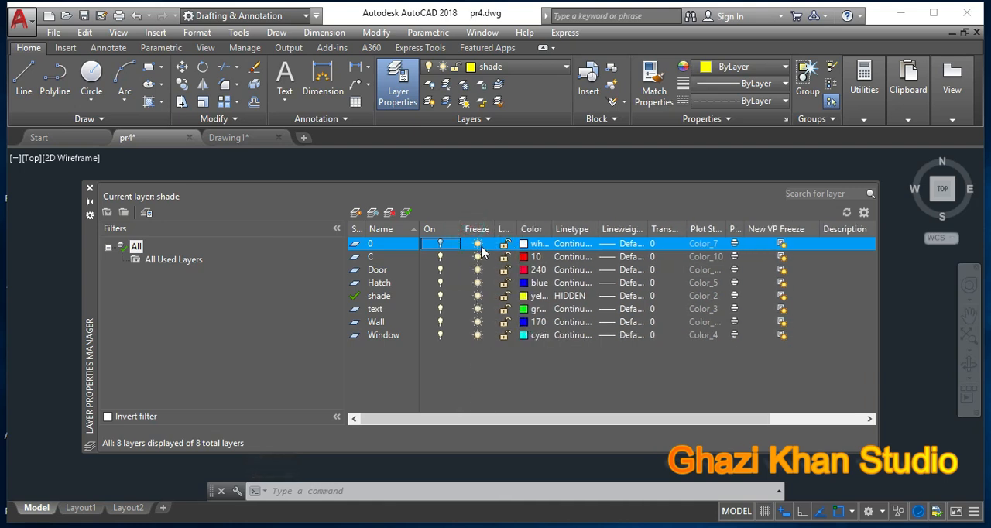
pyautogui.click(440, 243)
pyautogui.click(440, 243)
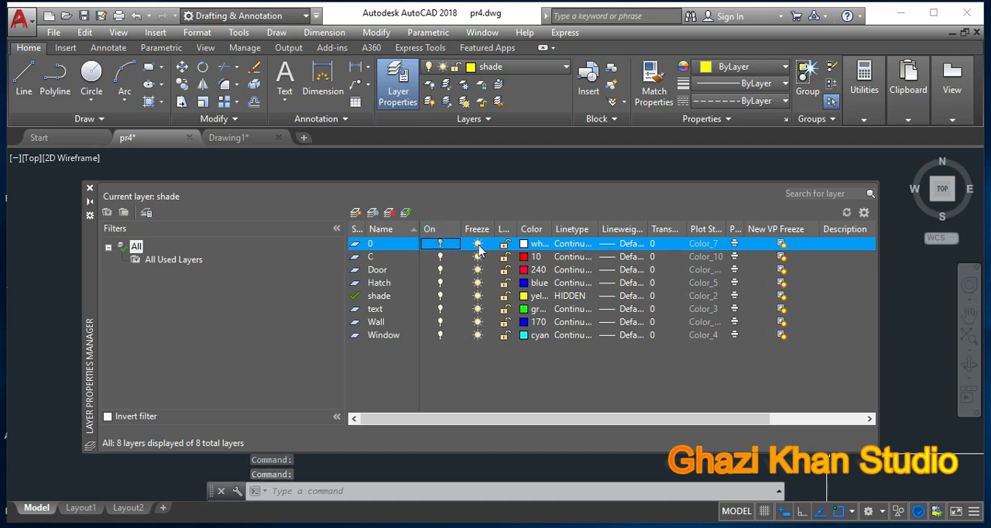
pyautogui.click(437, 244)
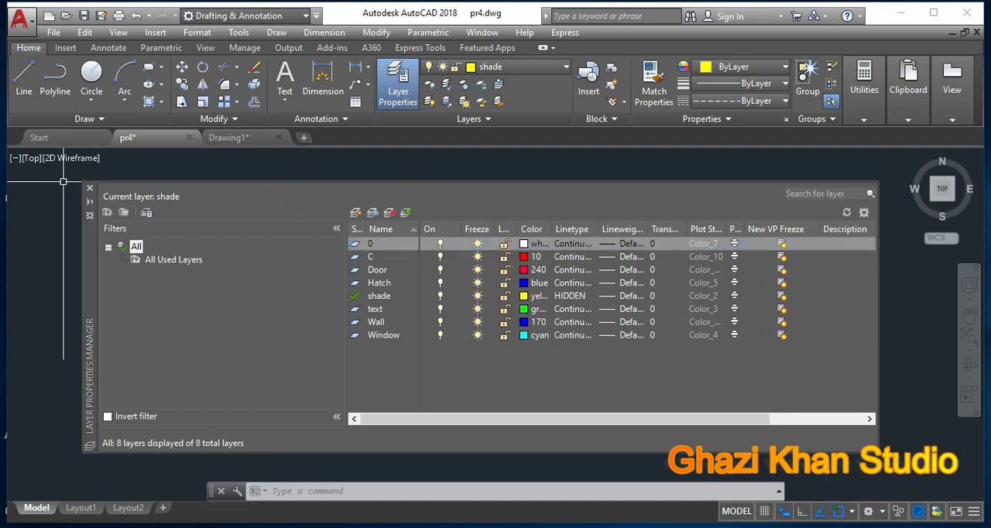
pyautogui.click(89, 188)
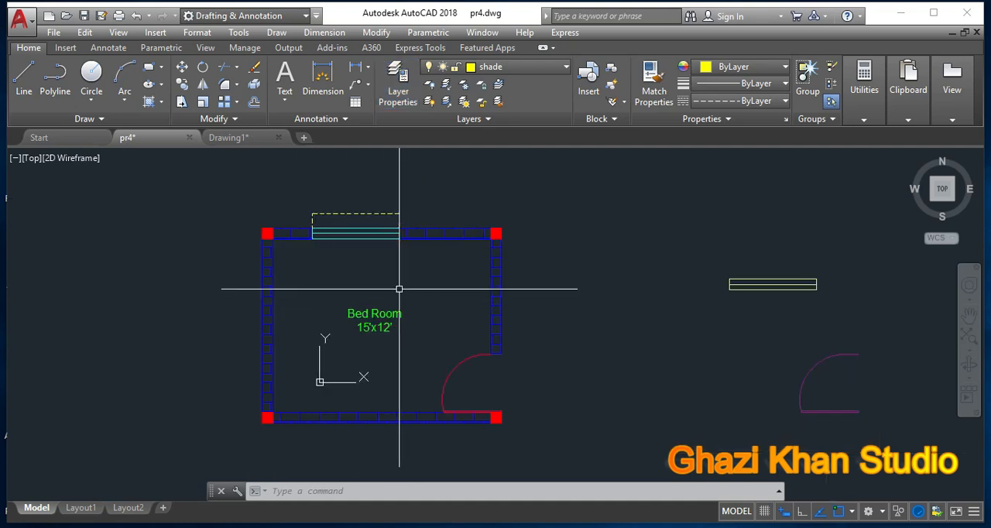
pyautogui.scroll(-3, 397, 287)
pyautogui.moveTo(459, 287); pyautogui.dragTo(348, 287, button='middle')
pyautogui.scroll(3, 350, 292)
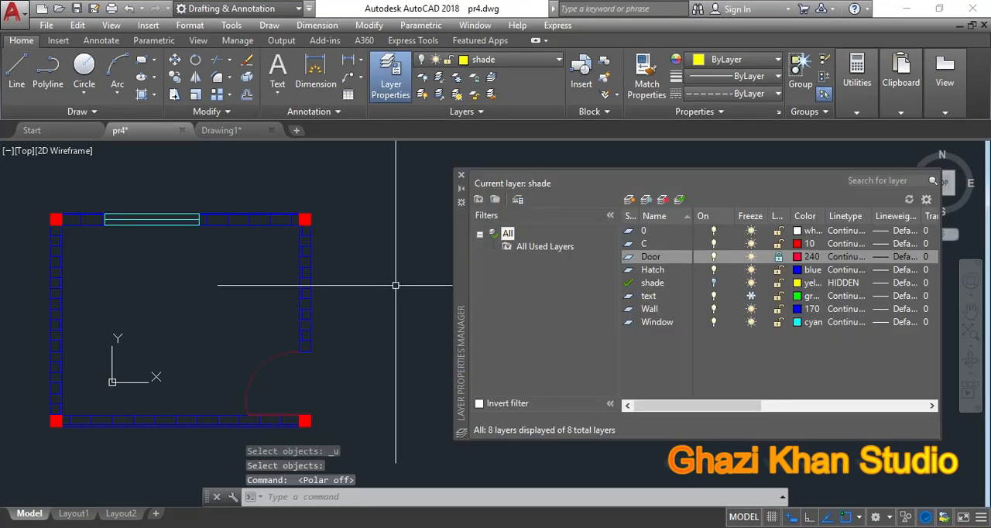
# Step: Move the Layer Properties Manager closer to the floor plan and turn the shade layer on
pyautogui.click(611, 177)
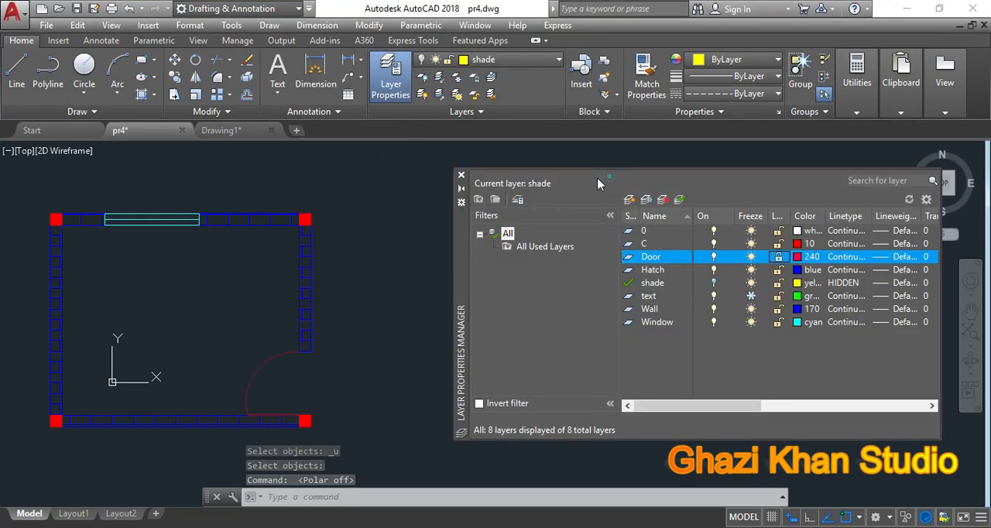
pyautogui.moveTo(462, 242); pyautogui.dragTo(429, 242)
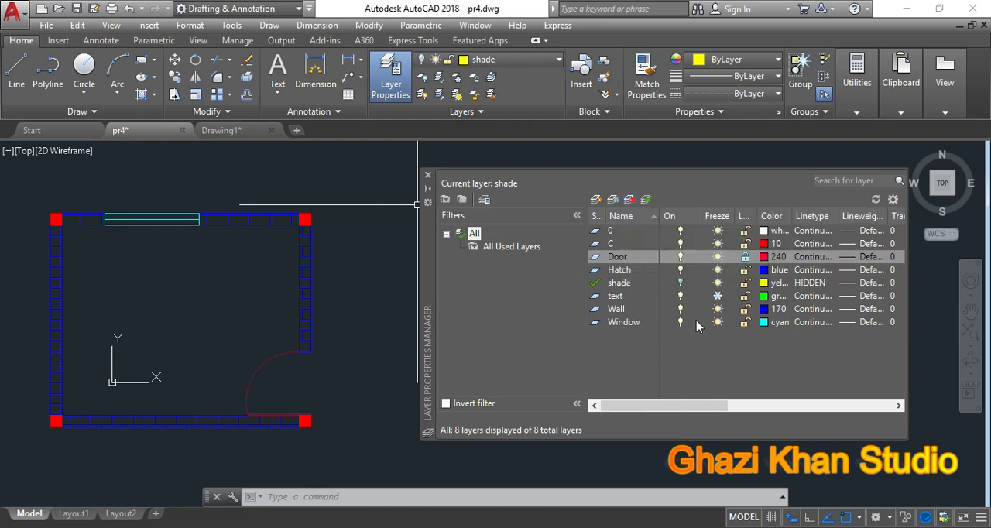
pyautogui.click(745, 187)
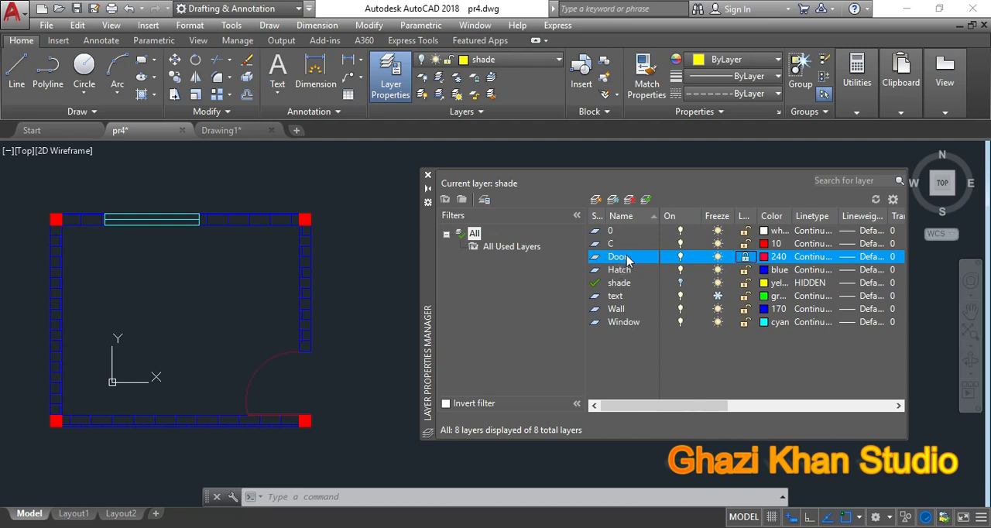
pyautogui.click(680, 283)
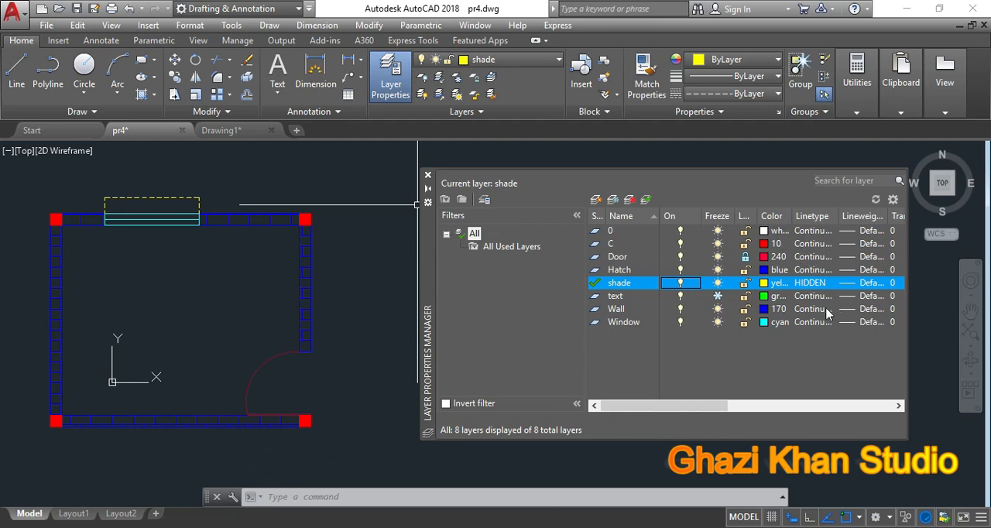
pyautogui.click(615, 256)
pyautogui.click(769, 257)
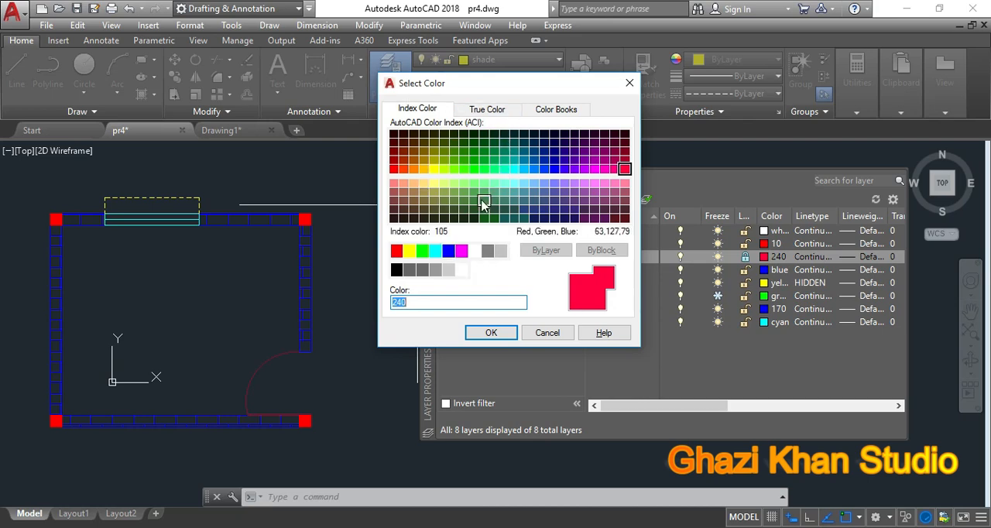
pyautogui.click(540, 335)
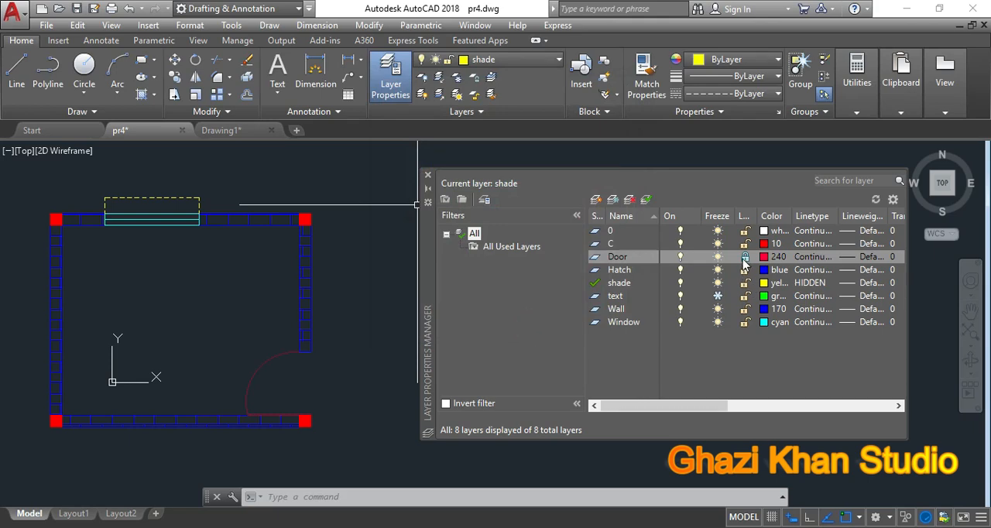
# Step: Unlock the Door layer and review its available linetypes, leaving the linetype as Continuous
pyautogui.click(746, 259)
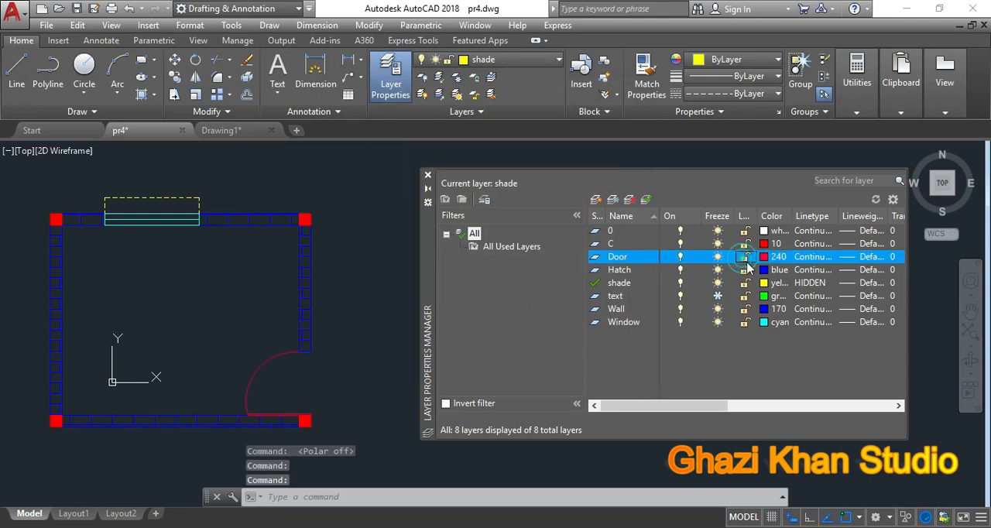
pyautogui.click(819, 258)
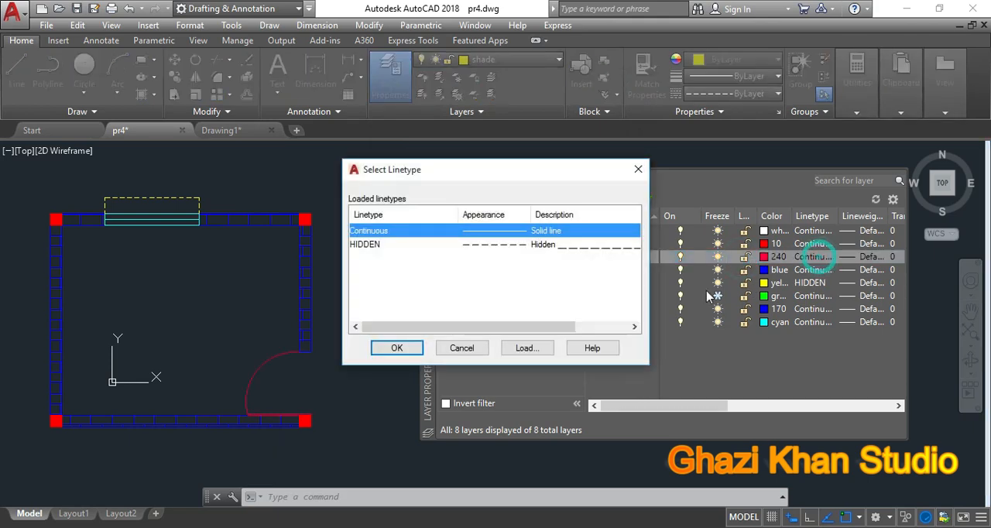
pyautogui.click(361, 245)
pyautogui.click(364, 231)
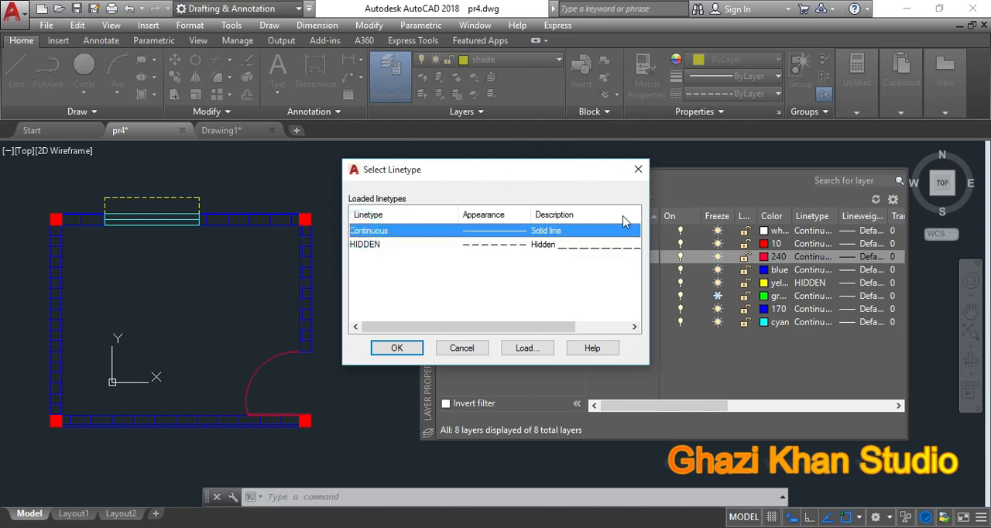
pyautogui.click(455, 349)
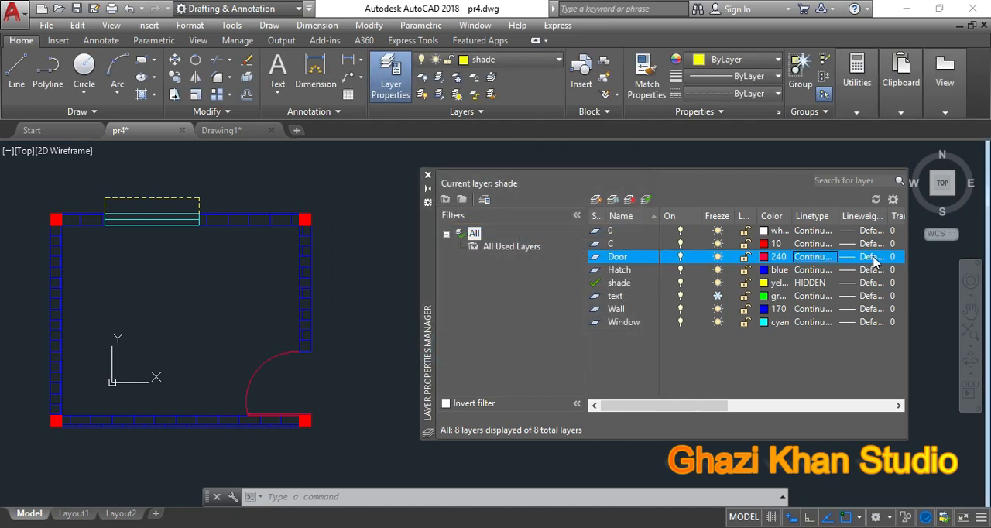
# Step: Browse the lineweights available for the Door layer, leaving the setting at Default
pyautogui.click(873, 258)
pyautogui.scroll(-2, 520, 253)
pyautogui.scroll(-2, 520, 253)
pyautogui.scroll(4, 520, 253)
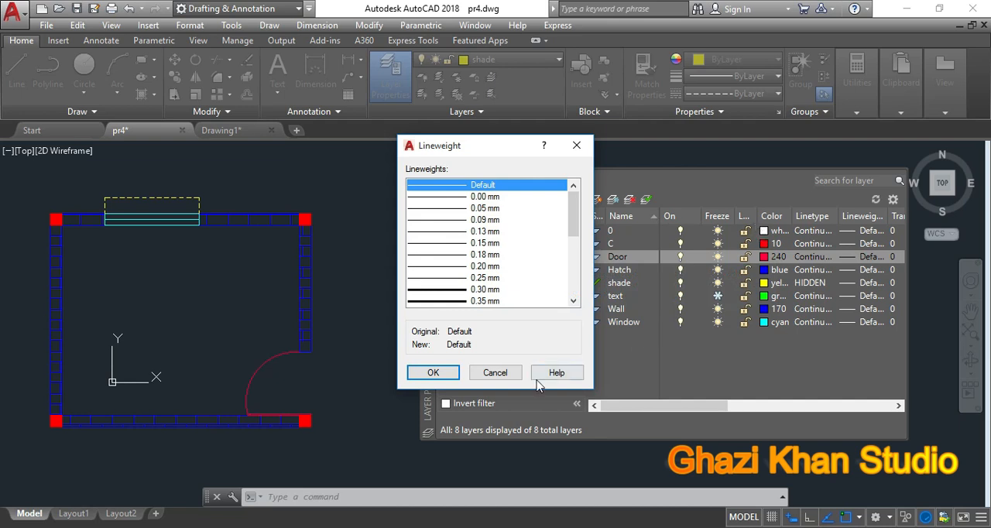
pyautogui.click(502, 375)
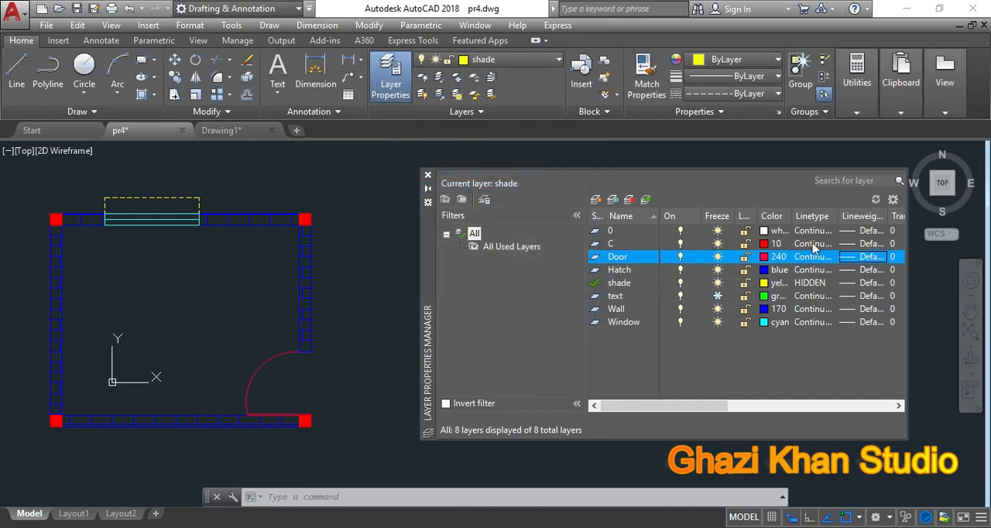
pyautogui.moveTo(686, 407); pyautogui.dragTo(637, 412)
# Step: Turn the Hatch layer off and back on, and freeze and thaw it
pyautogui.click(619, 270)
pyautogui.click(619, 270)
pyautogui.click(680, 271)
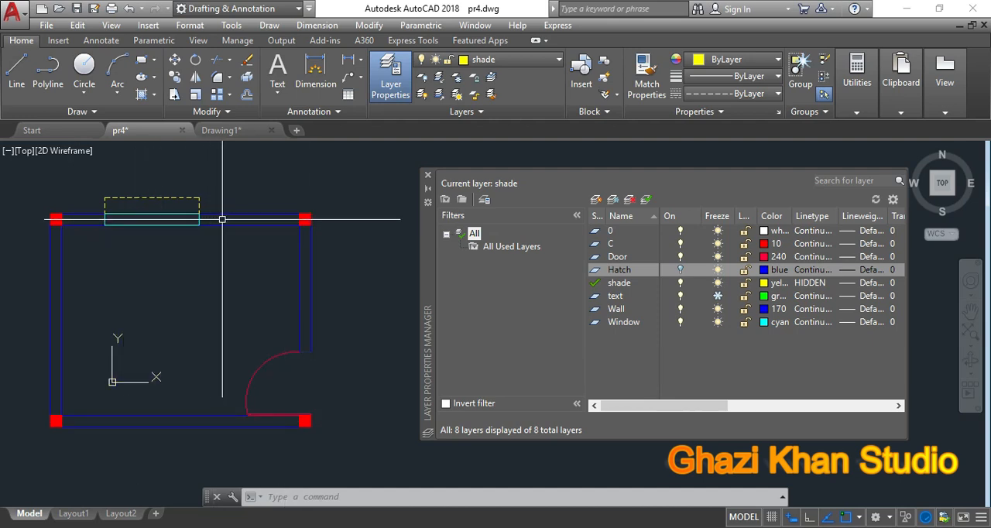
pyautogui.click(680, 270)
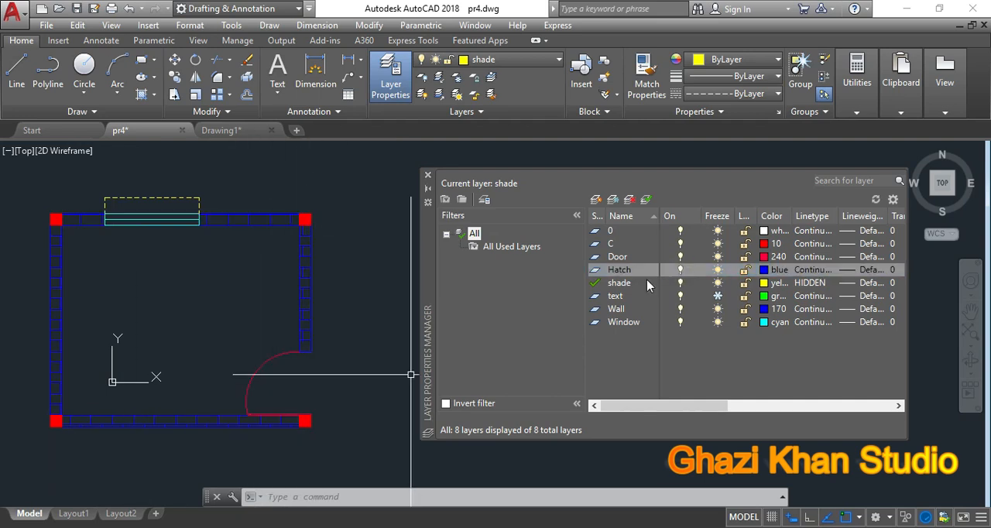
pyautogui.click(717, 270)
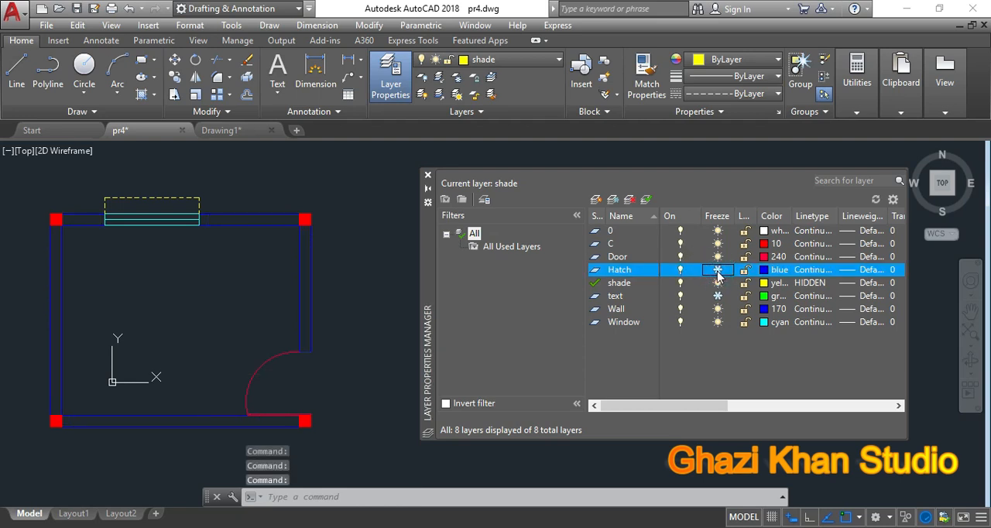
pyautogui.click(718, 270)
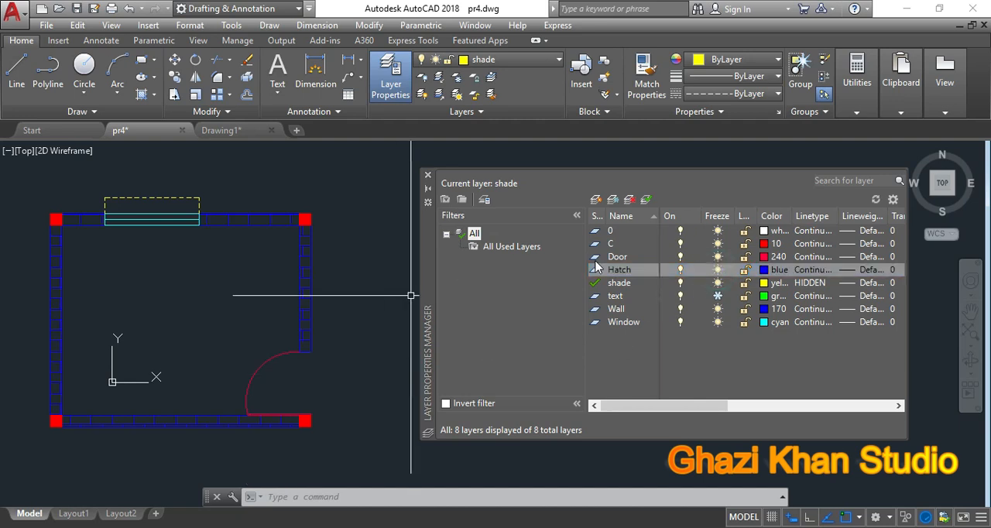
pyautogui.click(745, 273)
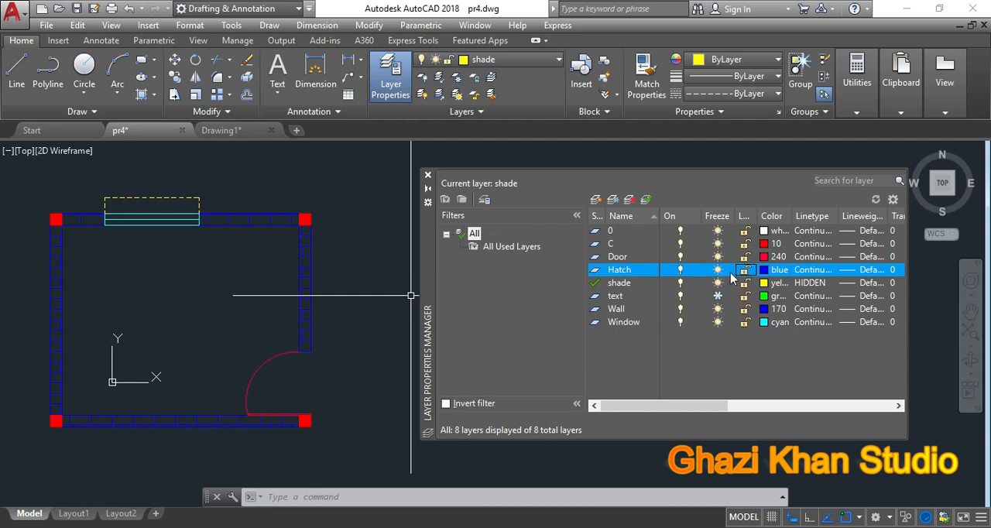
# Step: Lock the Door layer and try to erase the door's swing arc
pyautogui.click(616, 260)
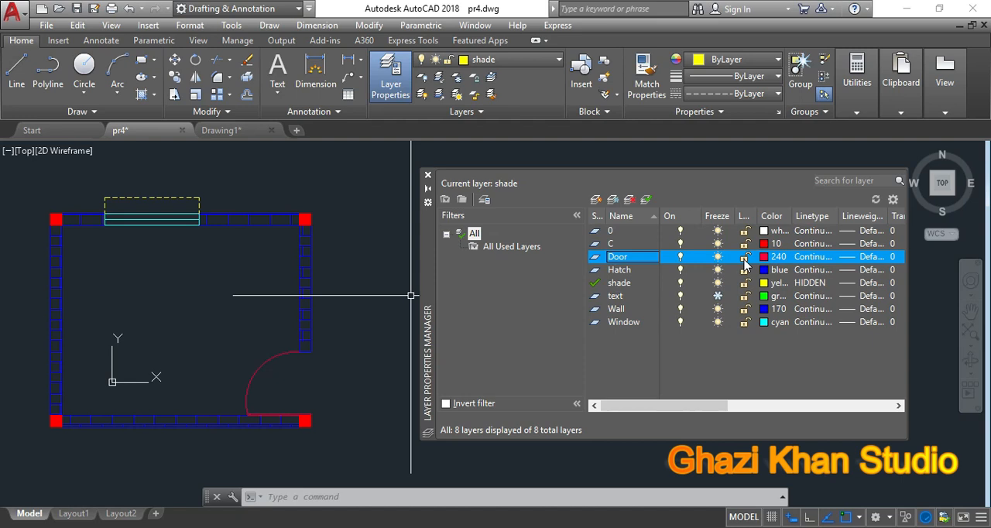
pyautogui.click(744, 259)
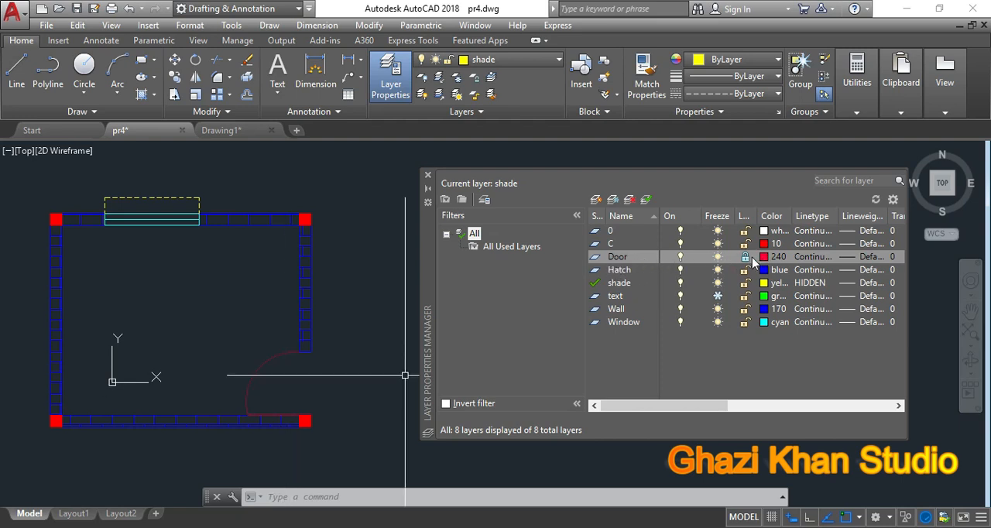
pyautogui.click(356, 365)
pyautogui.click(237, 362)
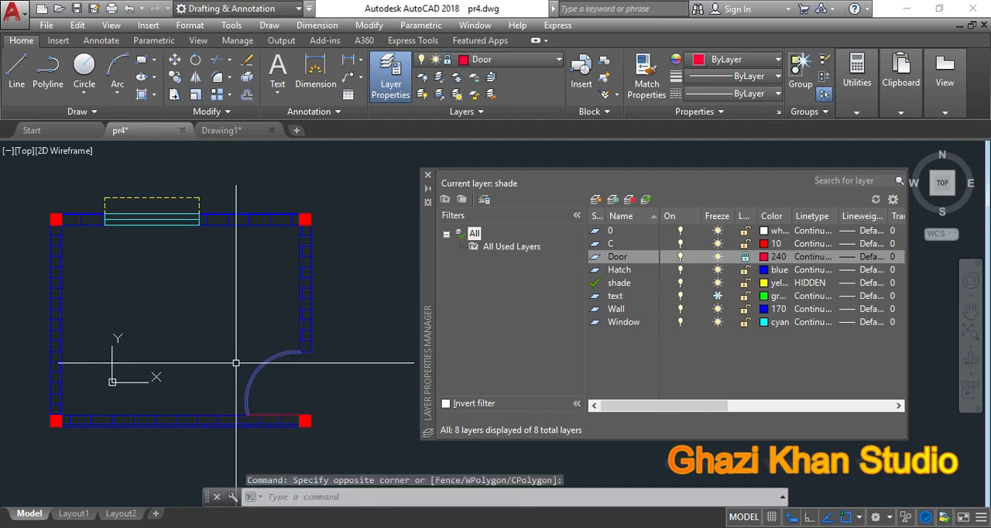
pyautogui.press('Delete')
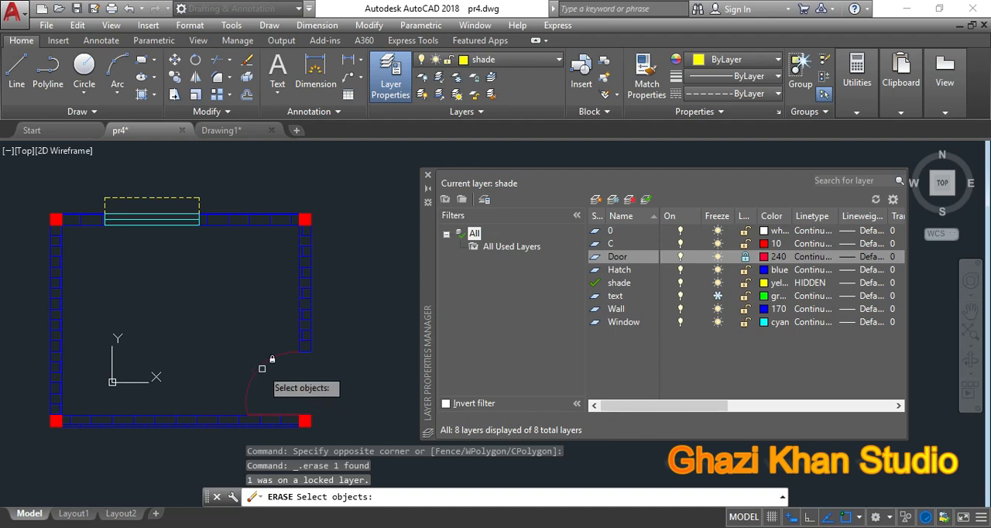
pyautogui.press('Return')
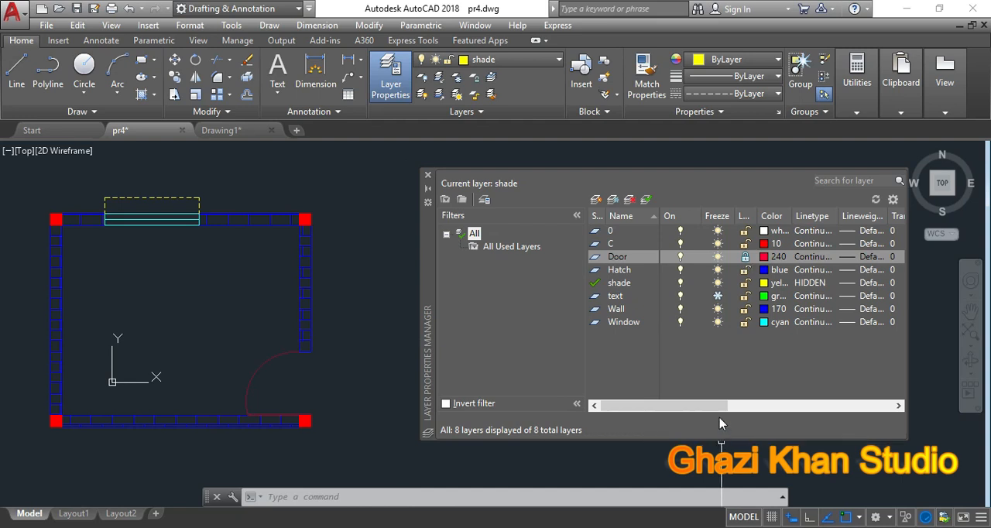
# Step: Toggle the Plot setting of the Door layer off and back on
pyautogui.moveTo(710, 408); pyautogui.dragTo(796, 408)
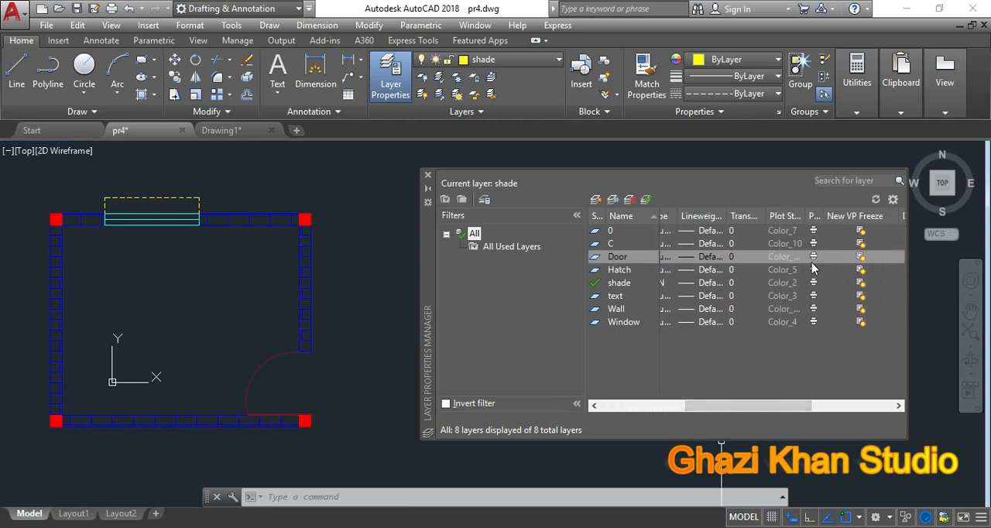
pyautogui.click(812, 259)
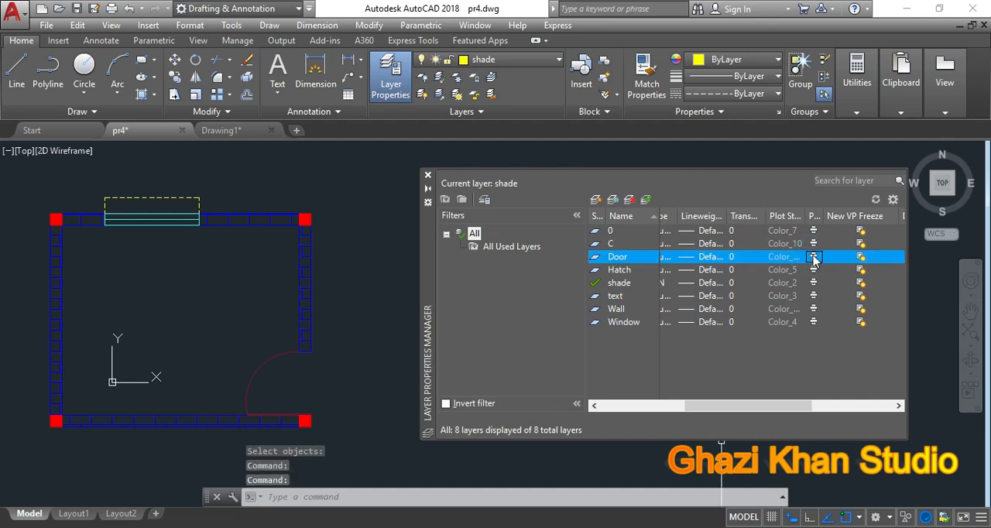
pyautogui.click(813, 258)
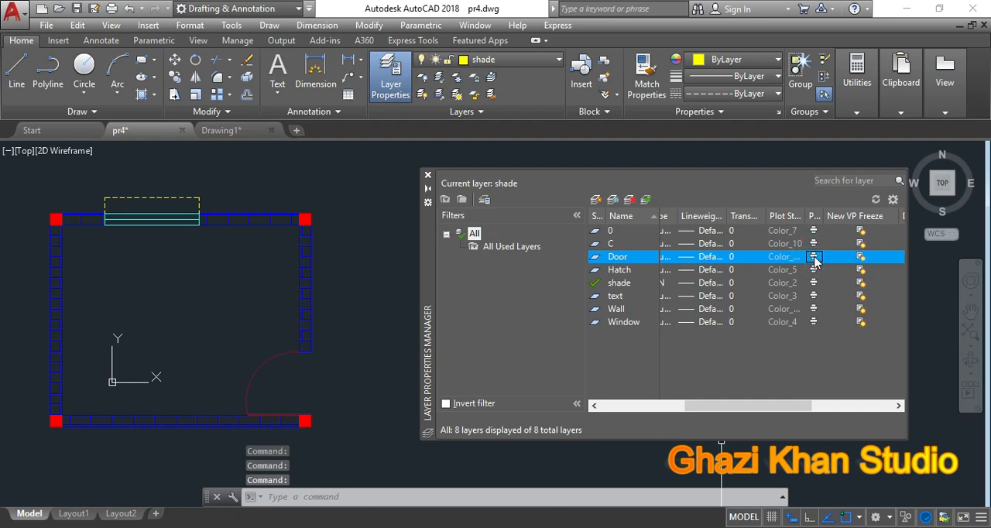
pyautogui.click(813, 258)
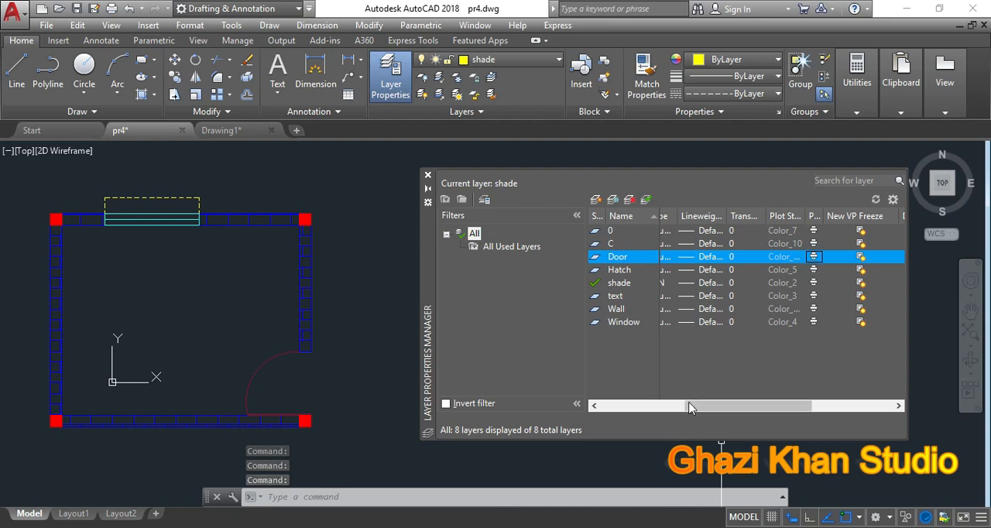
pyautogui.moveTo(695, 408)
pyautogui.mouseDown()
pyautogui.moveTo(670, 409)
pyautogui.moveTo(689, 416)
pyautogui.mouseUp()
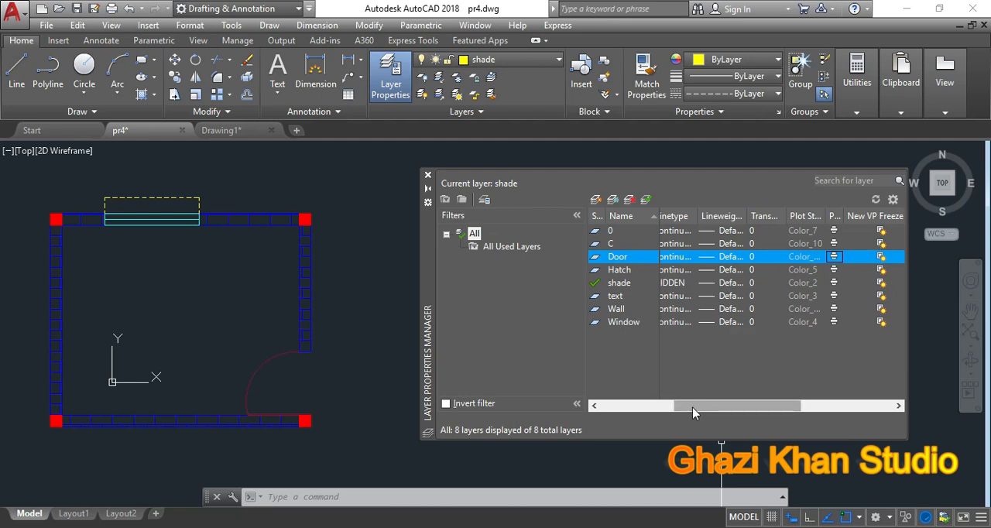
pyautogui.moveTo(693, 413); pyautogui.dragTo(619, 410)
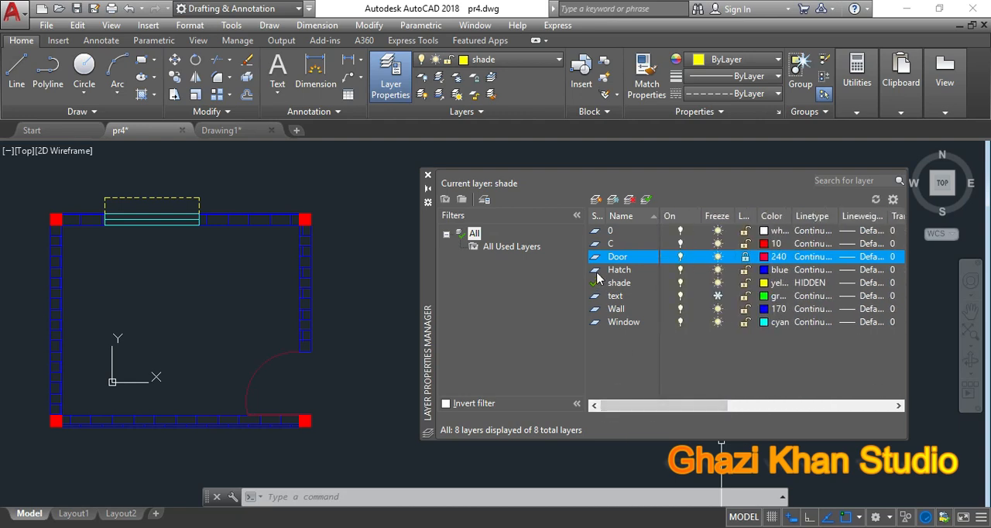
# Step: Shift the Layer Properties Manager nearer the floor plan and create a new layer named 123
pyautogui.click(532, 175)
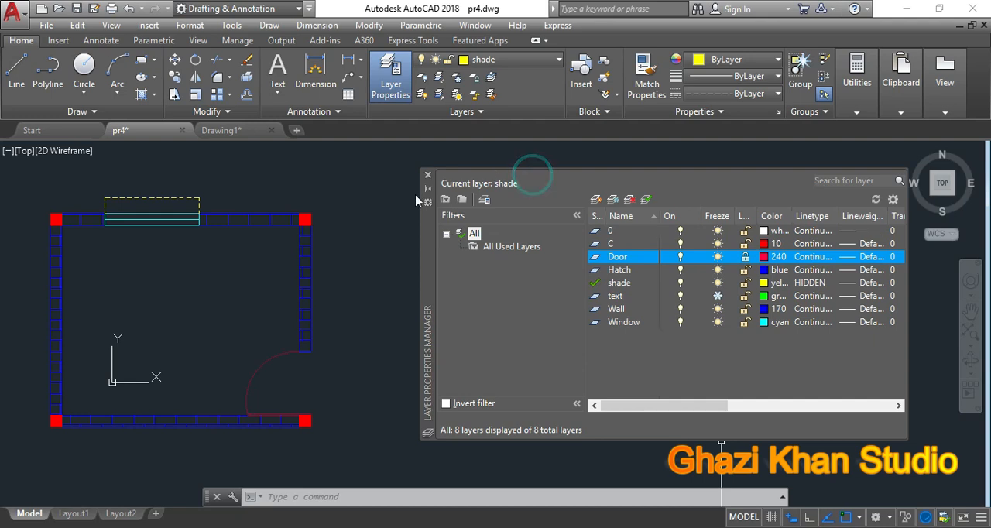
pyautogui.moveTo(424, 277); pyautogui.dragTo(380, 267)
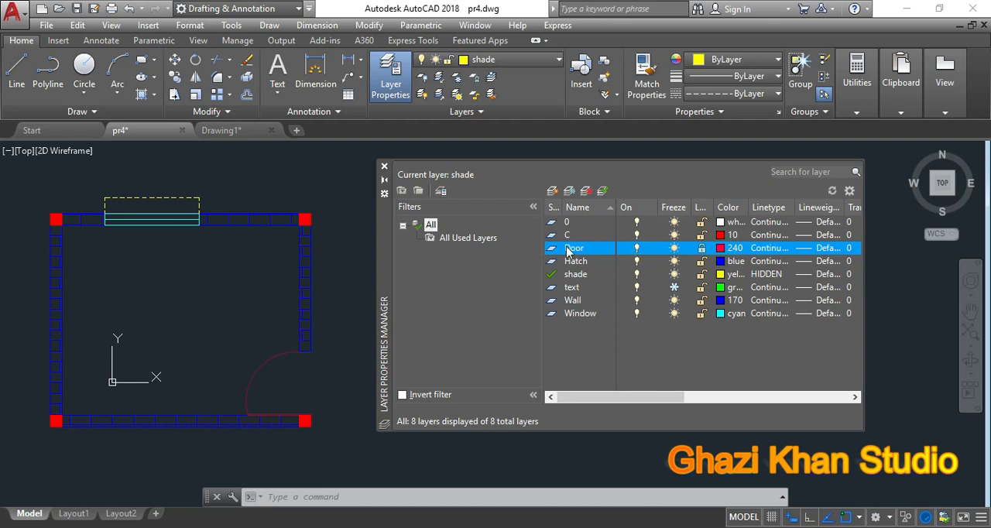
pyautogui.click(552, 194)
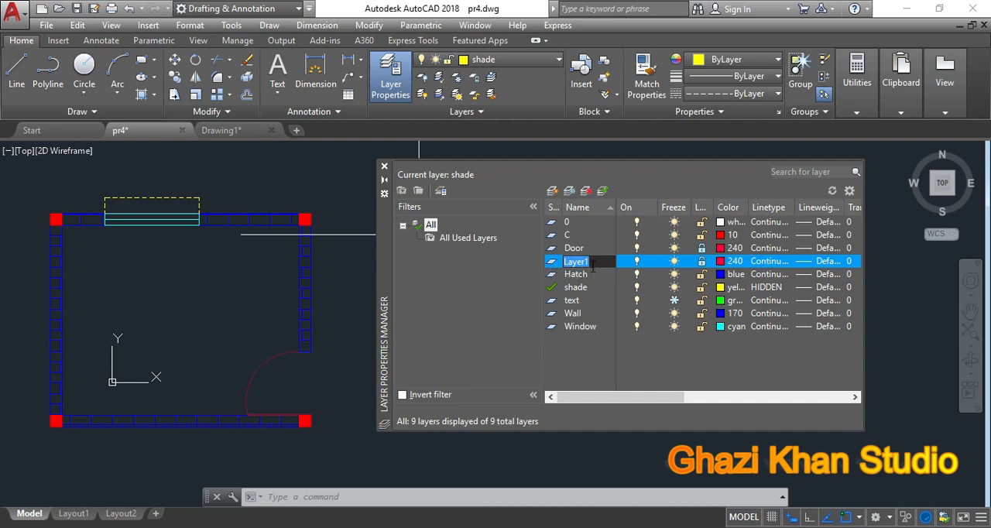
pyautogui.write('123')
# Step: Unlock the 123 and Door layers and set the colour of layer 123 to blue
pyautogui.click(701, 260)
pyautogui.click(701, 248)
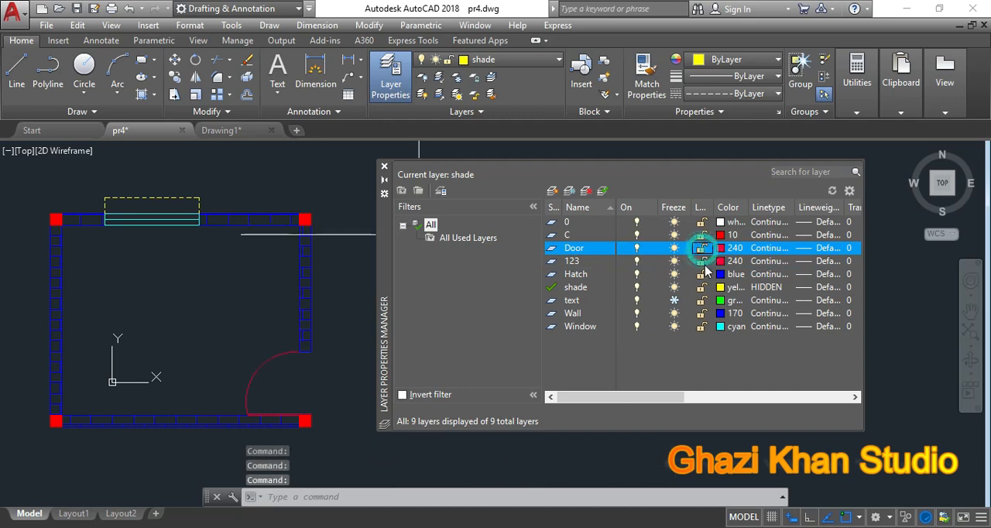
pyautogui.doubleClick(592, 261)
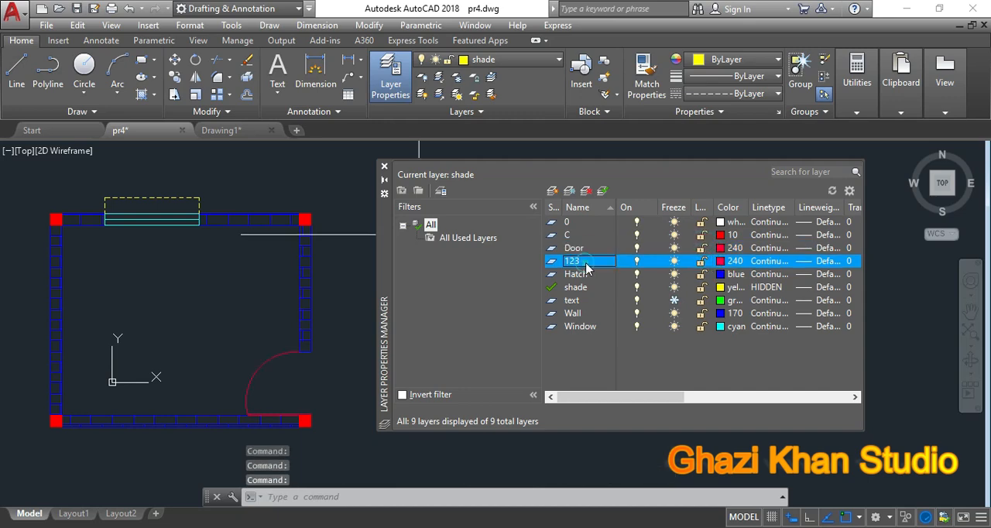
pyautogui.click(733, 261)
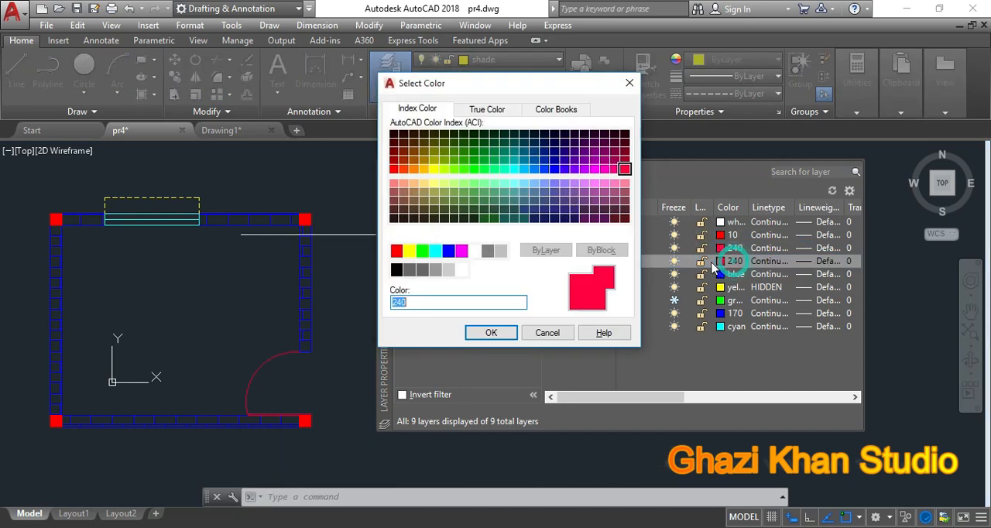
pyautogui.click(449, 251)
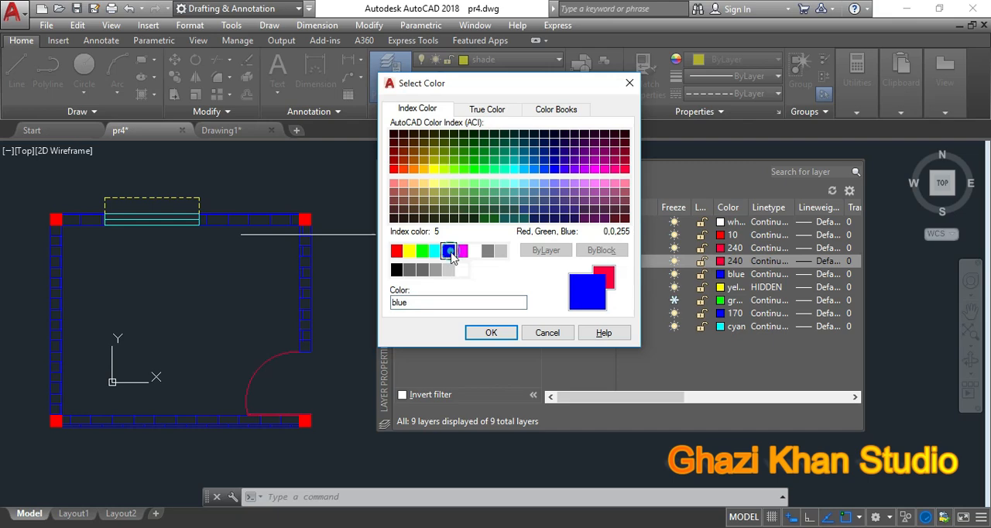
pyautogui.click(491, 332)
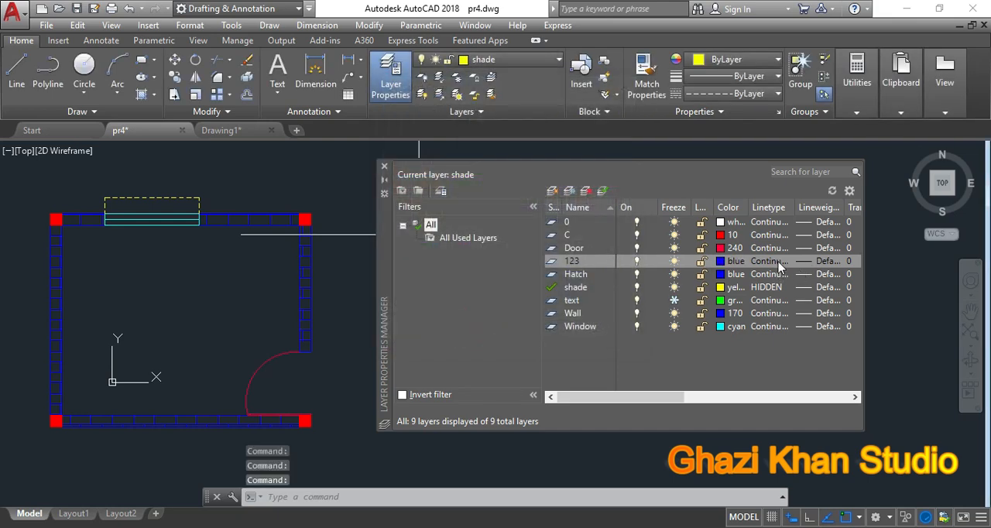
# Step: Load the CENTER linetype from acad.lin and assign it to layer 123
pyautogui.click(779, 263)
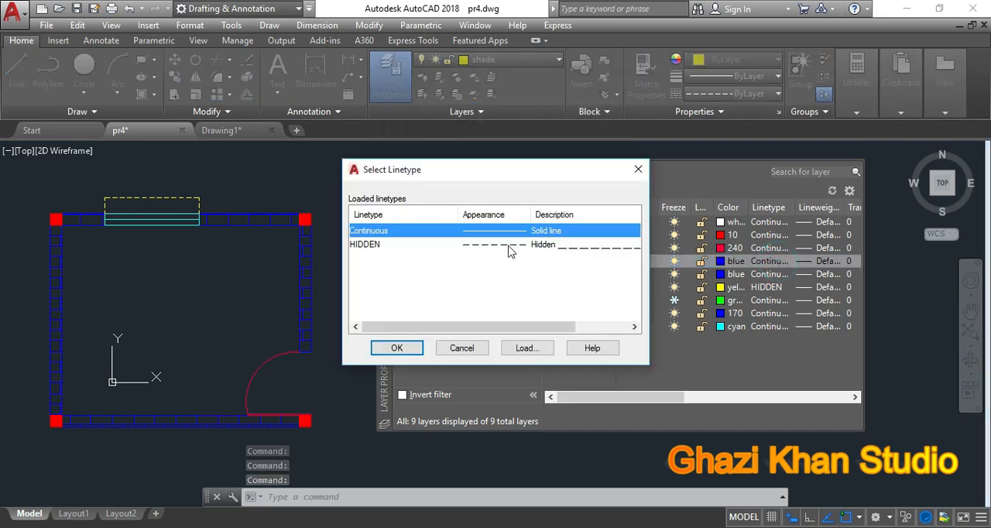
pyautogui.click(508, 246)
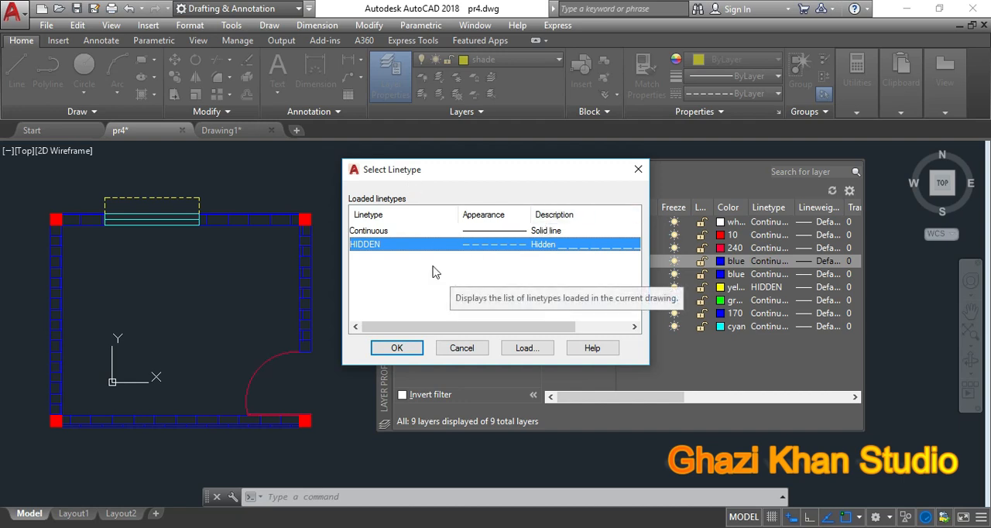
pyautogui.click(370, 231)
pyautogui.click(367, 246)
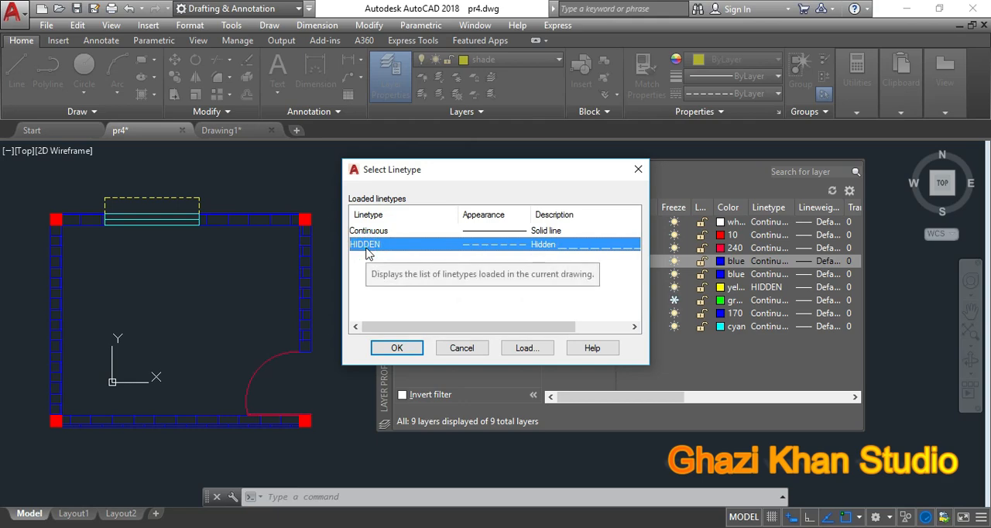
pyautogui.click(524, 348)
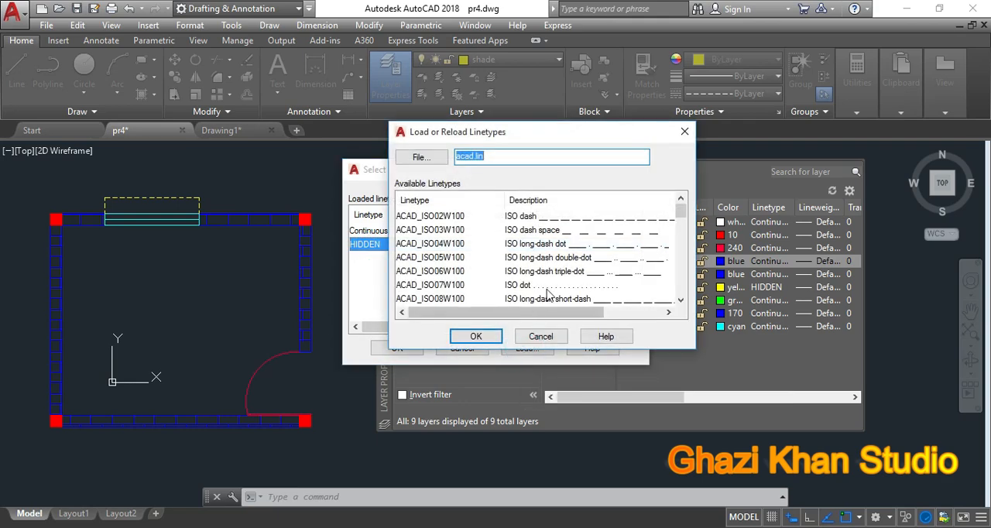
pyautogui.scroll(-6, 557, 282)
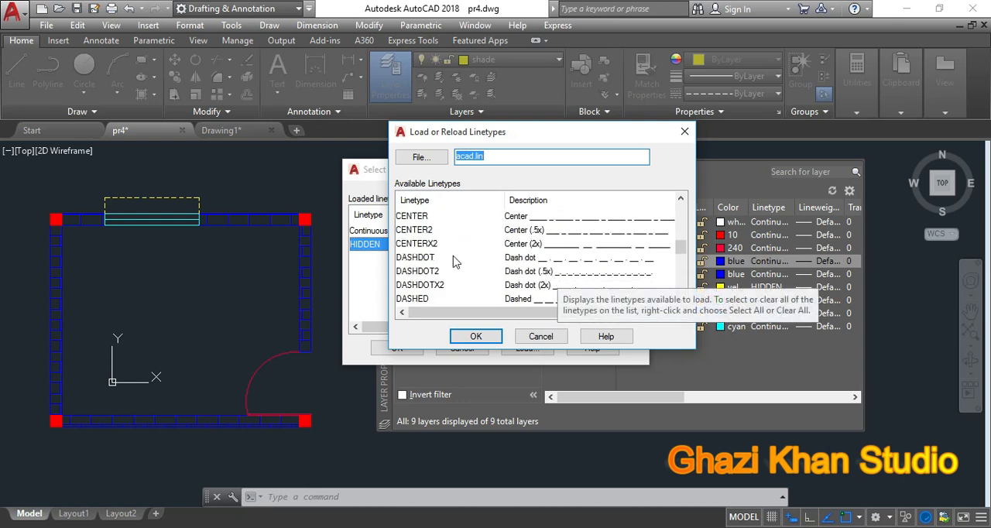
pyautogui.click(411, 217)
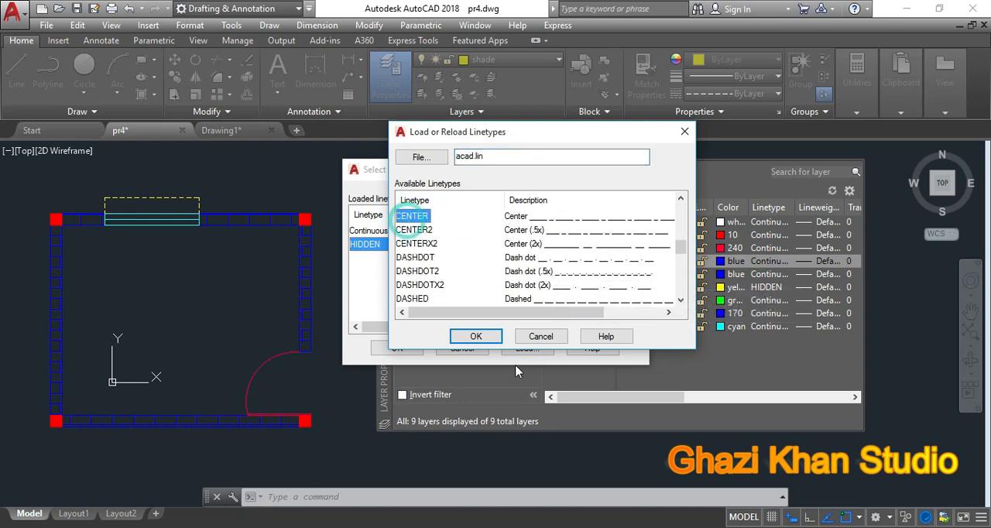
pyautogui.click(476, 336)
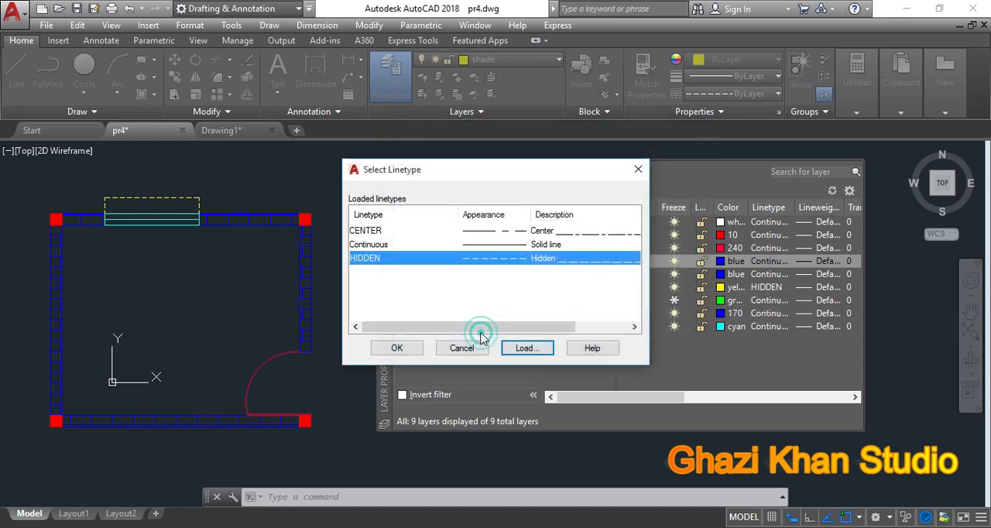
pyautogui.click(488, 230)
pyautogui.click(397, 347)
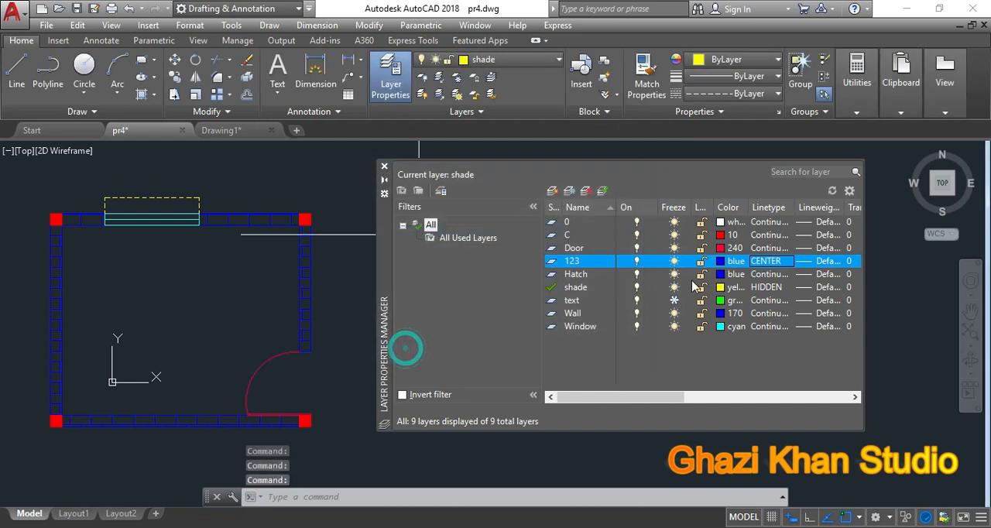
# Step: Set the lineweight of layer 123 to 1.06 mm and close the Layer Properties Manager
pyautogui.click(827, 266)
pyautogui.scroll(-2, 457, 285)
pyautogui.scroll(-1, 481, 293)
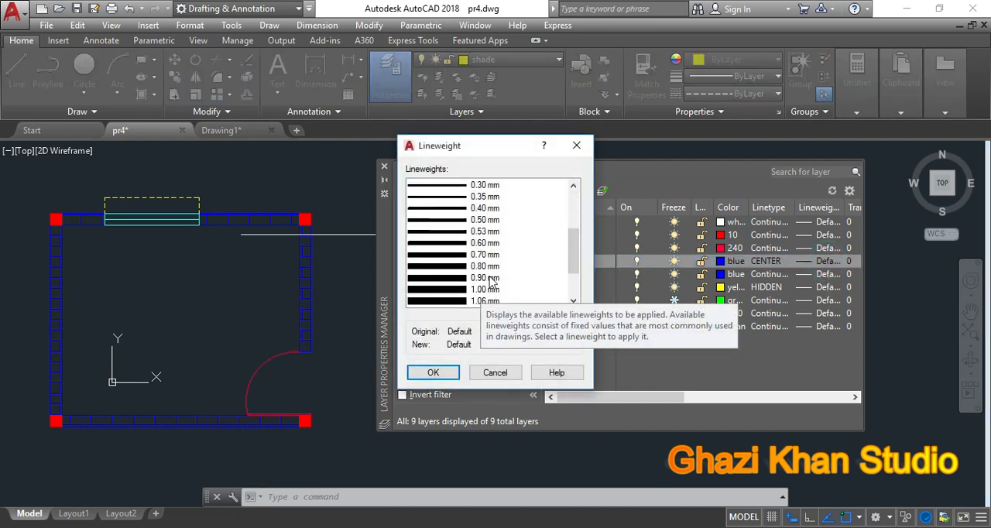
pyautogui.scroll(4, 495, 277)
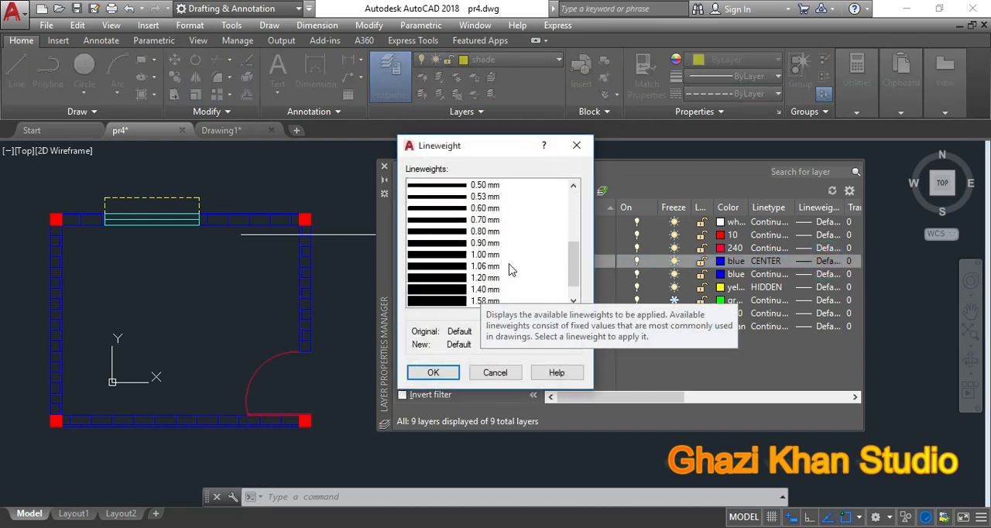
pyautogui.scroll(-5, 508, 265)
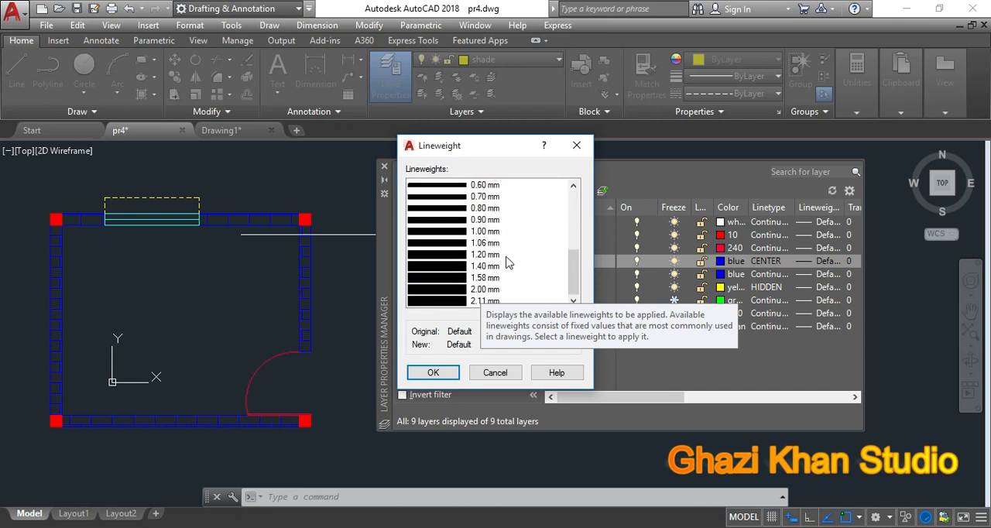
pyautogui.click(437, 249)
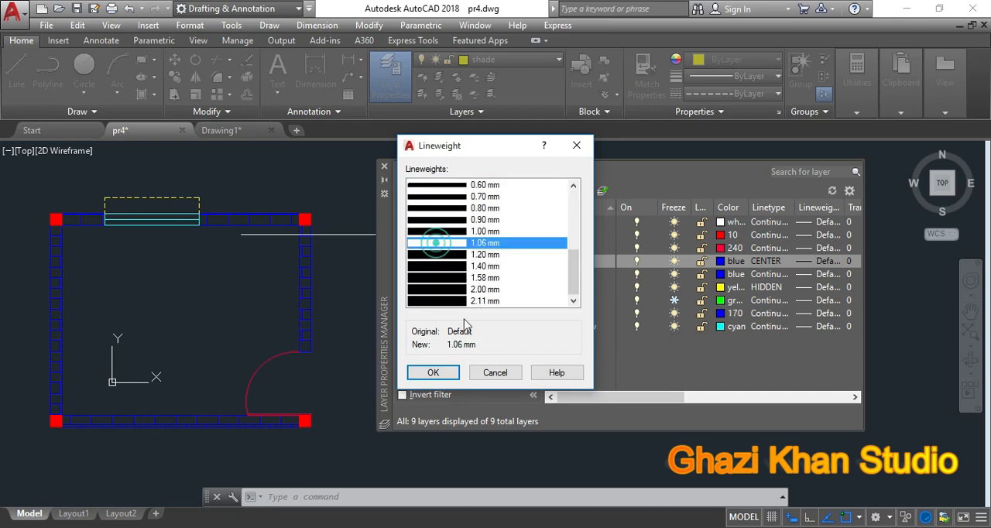
pyautogui.click(434, 372)
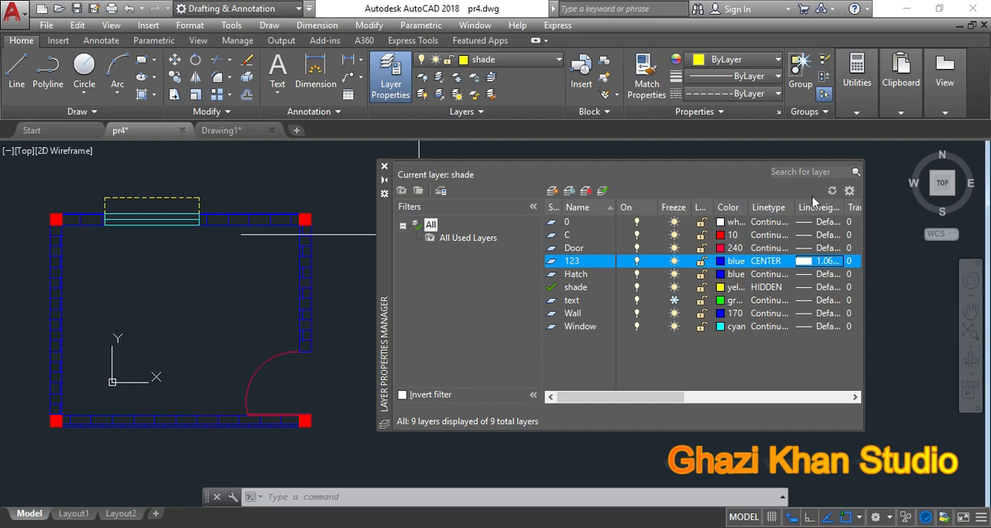
pyautogui.click(385, 168)
# Step: Make layer 123 current and draw three connected line segments in the empty space beside the floor plan's upper right corner
pyautogui.click(542, 59)
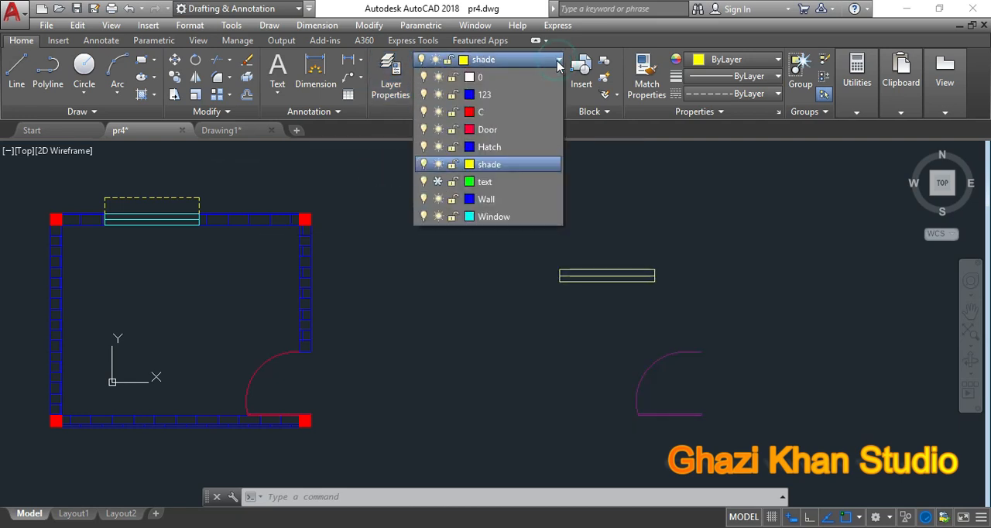
pyautogui.click(523, 85)
pyautogui.write('l')
pyautogui.press('Return')
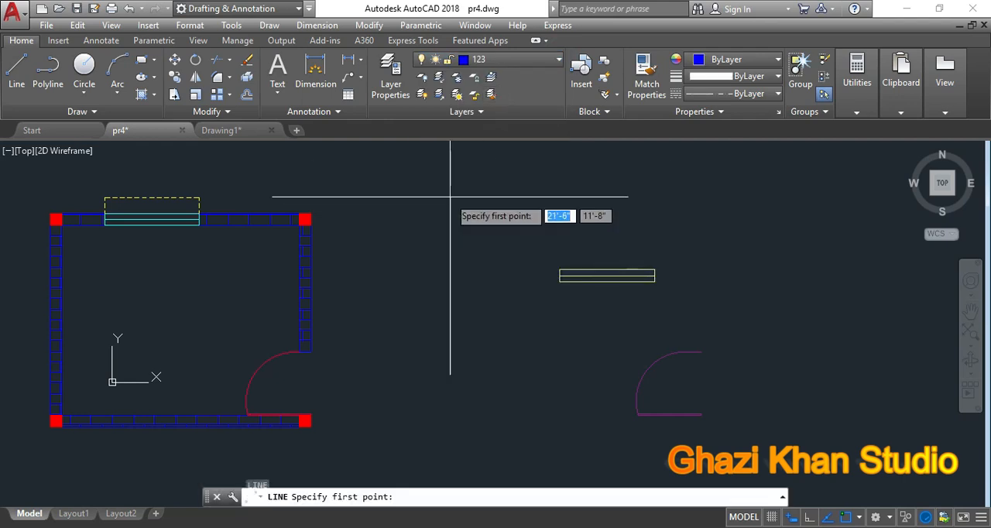
pyautogui.click(432, 188)
pyautogui.click(499, 253)
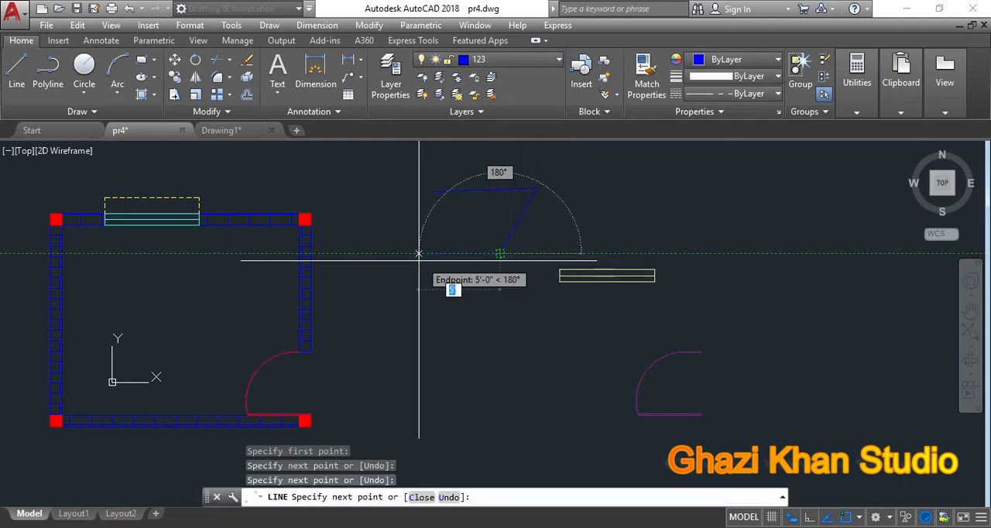
pyautogui.click(397, 234)
pyautogui.press('Return')
# Step: Check the linetype of the uppermost trial line up close and erase all three trial lines
pyautogui.scroll(4, 475, 201)
pyautogui.scroll(3, 476, 200)
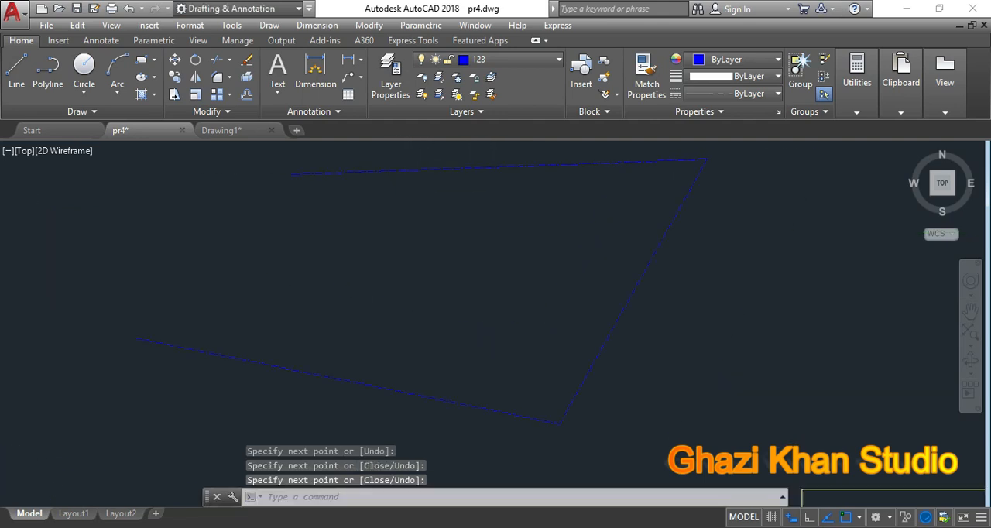
pyautogui.click(503, 163)
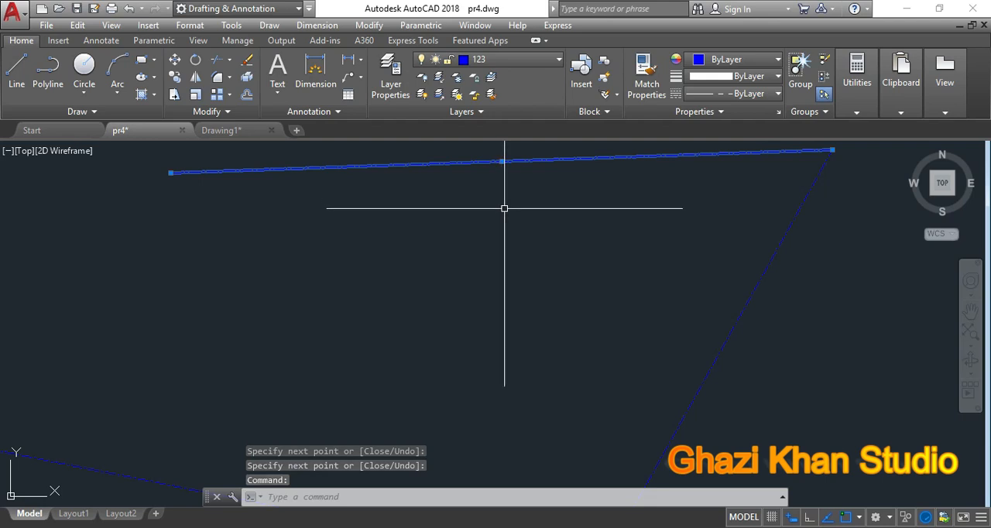
pyautogui.press('Escape')
pyautogui.press('Escape')
pyautogui.press('Escape')
pyautogui.scroll(-6, 506, 203)
pyautogui.click(544, 343)
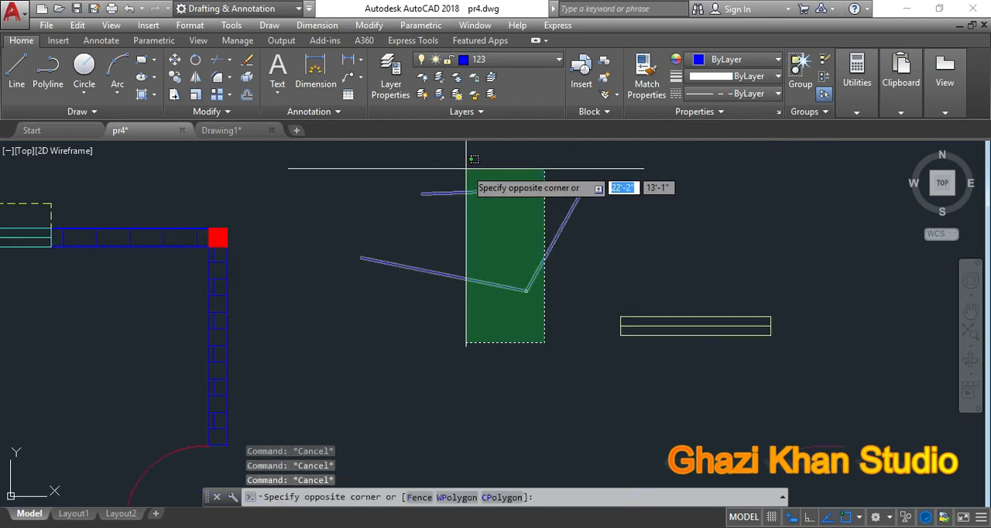
pyautogui.click(464, 165)
pyautogui.press('Delete')
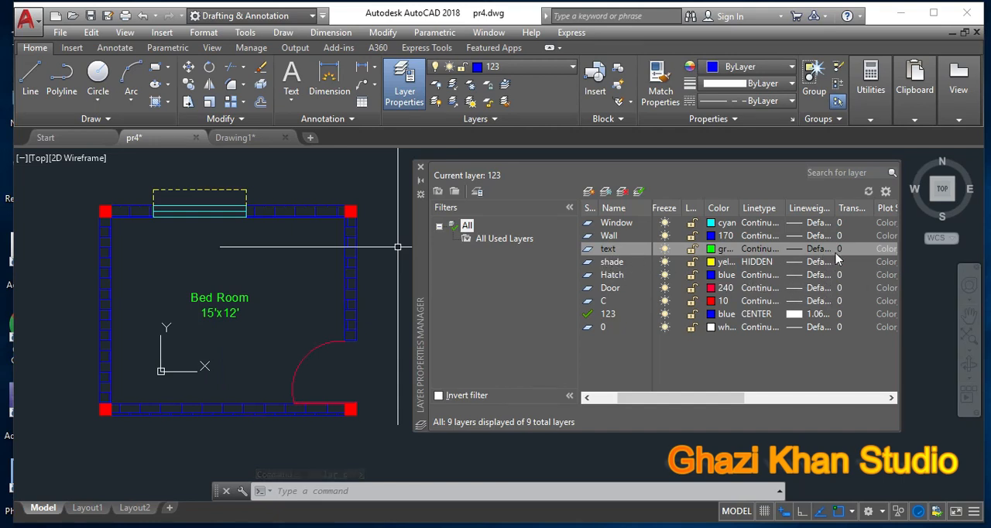
pyautogui.click(674, 177)
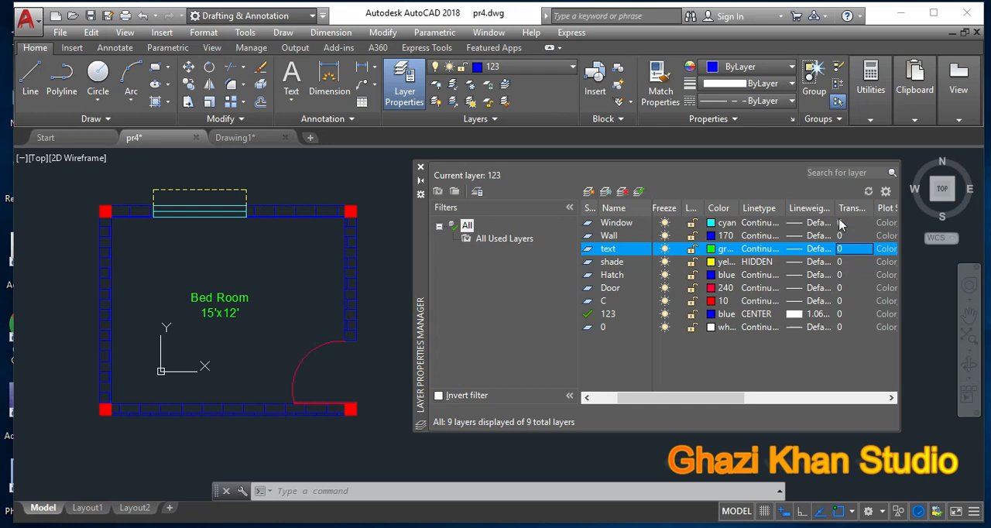
pyautogui.click(849, 249)
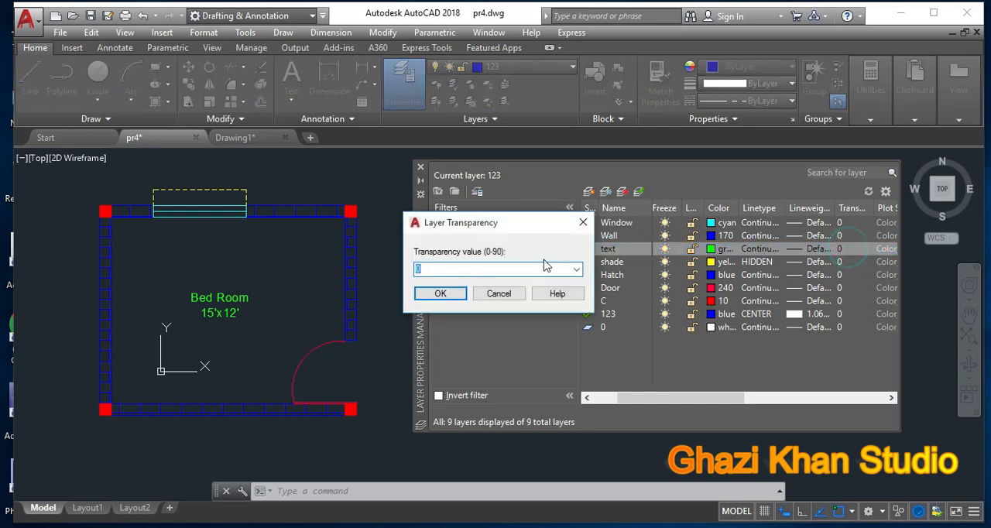
pyautogui.moveTo(508, 232); pyautogui.dragTo(554, 217)
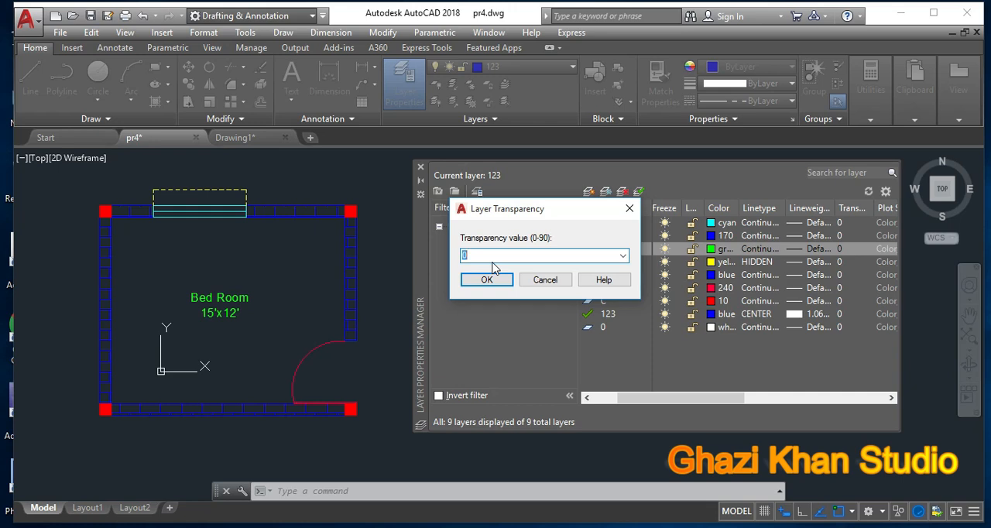
pyautogui.click(545, 280)
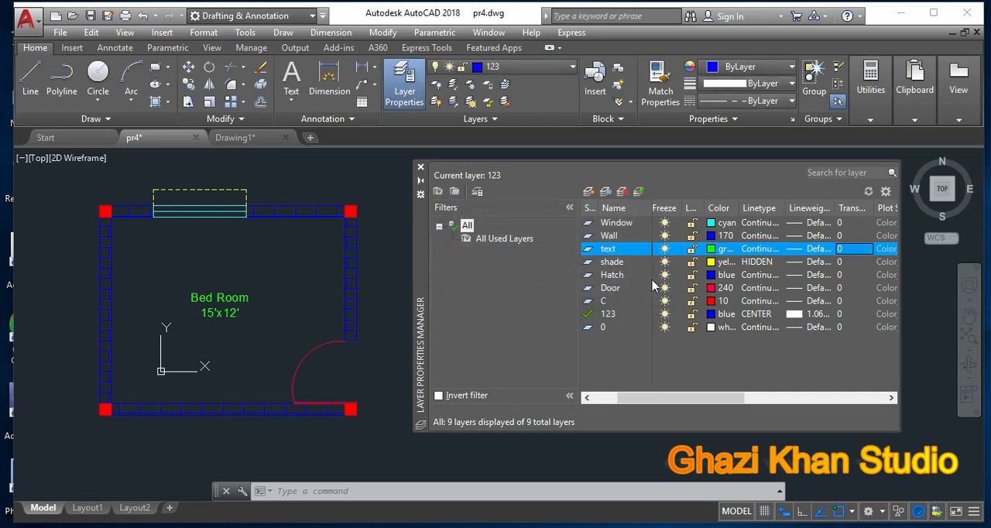
# Step: Set the transparency of the text layer to 90 and inspect the Bed Room label
pyautogui.click(842, 248)
pyautogui.write('90')
pyautogui.press('Return')
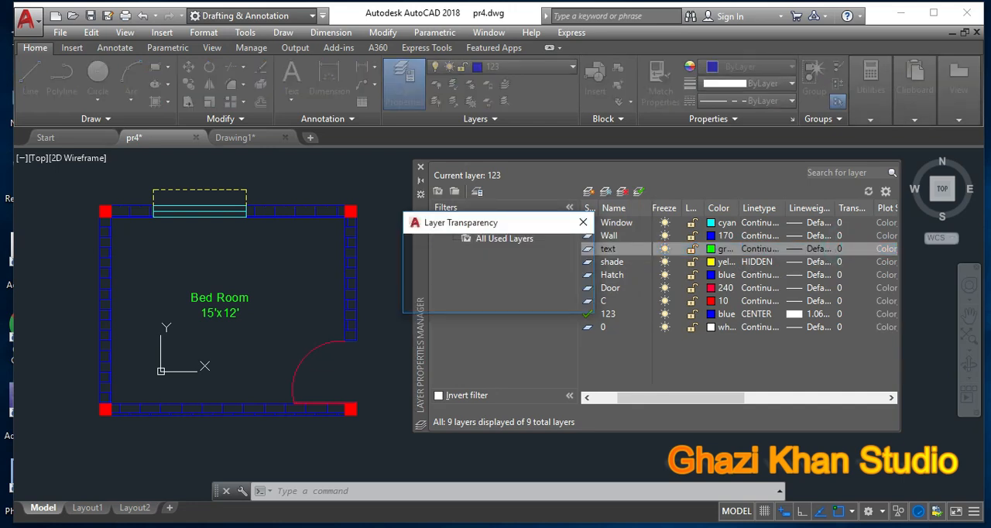
pyautogui.scroll(2, 236, 294)
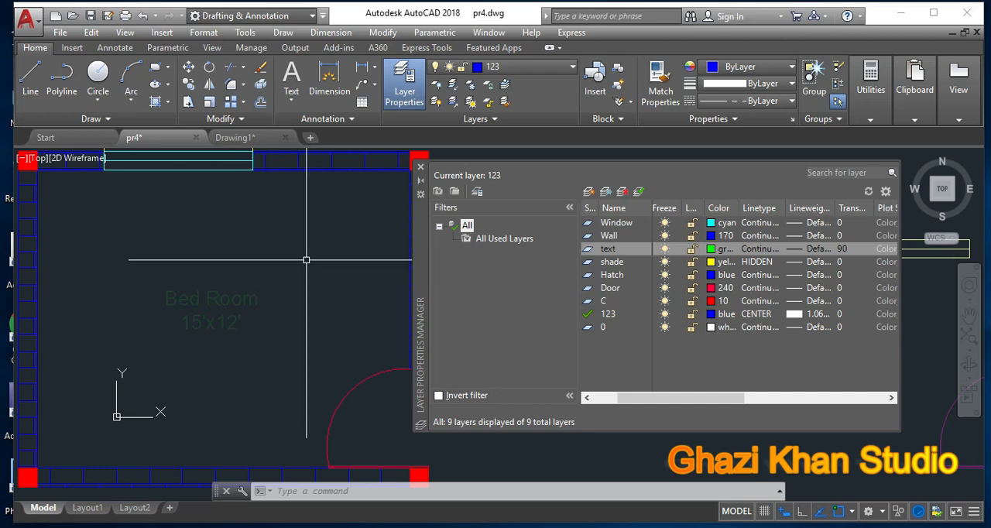
pyautogui.scroll(-2, 307, 261)
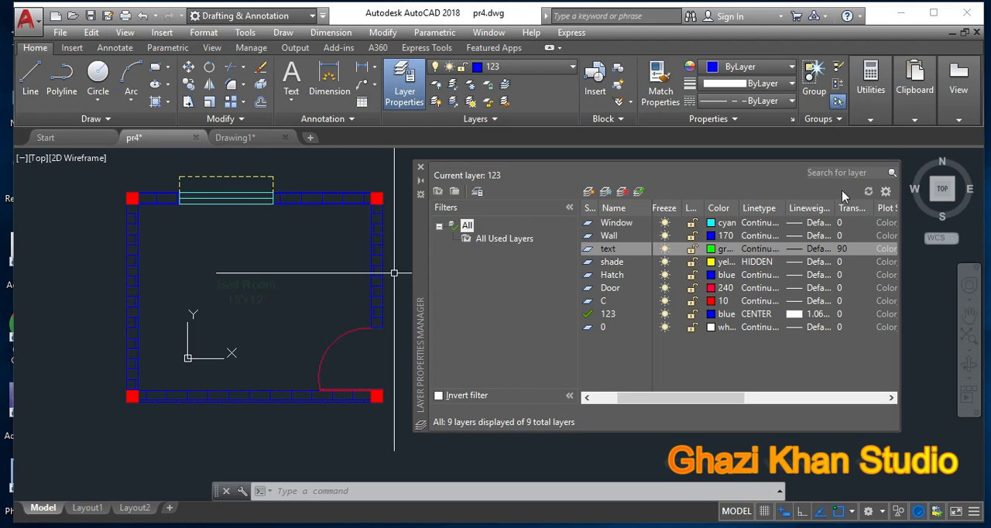
# Step: Set the transparency of the text layer to 0 and close the Layer Properties Manager
pyautogui.click(841, 249)
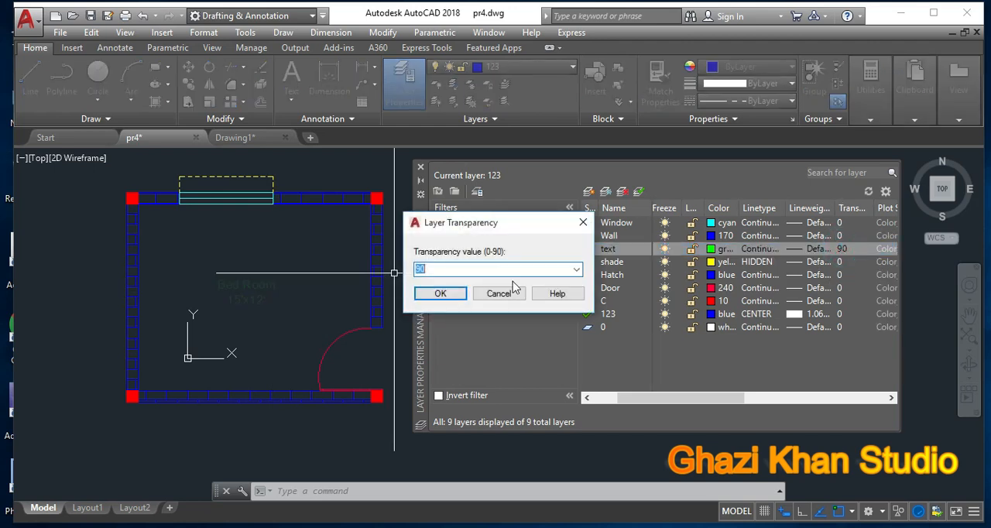
pyautogui.write('0')
pyautogui.press('Return')
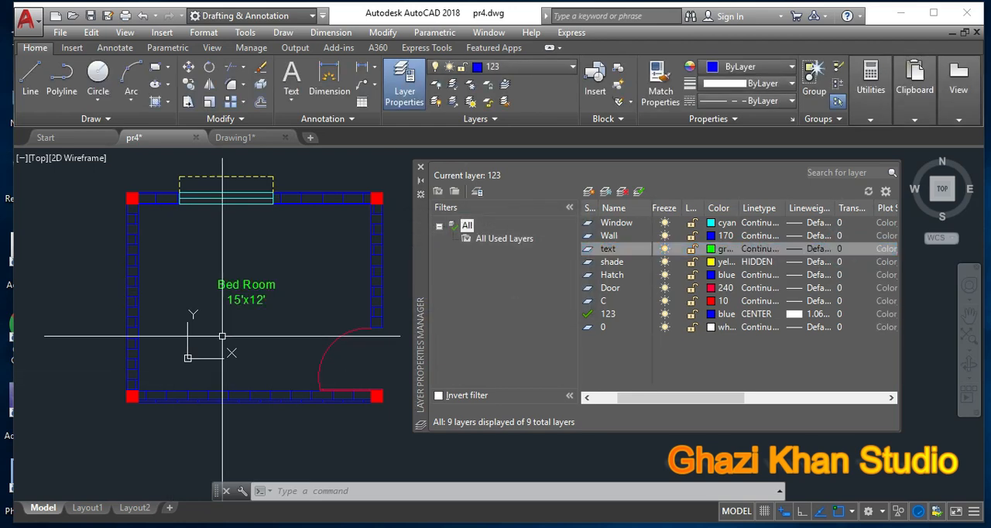
pyautogui.click(532, 168)
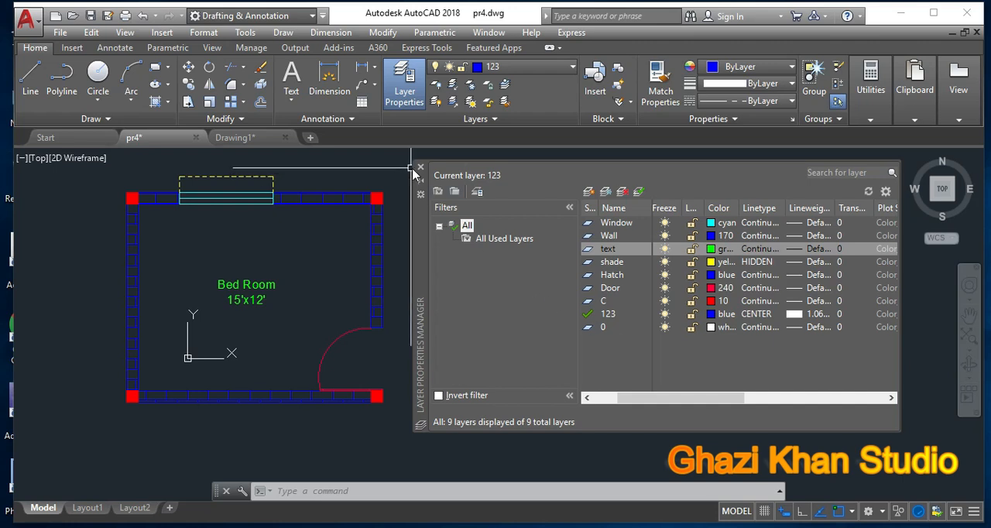
pyautogui.click(420, 167)
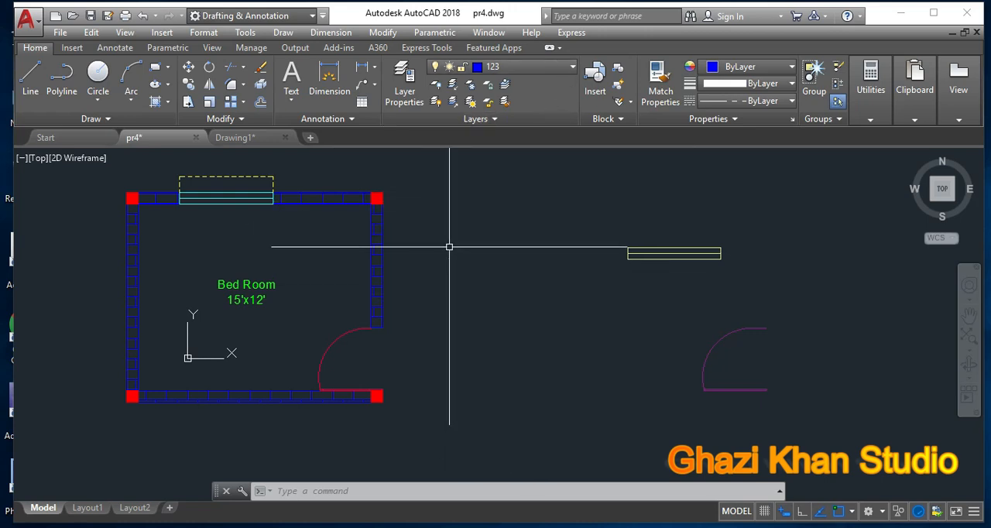
# Step: Open the colour selection of the Wall layer from the layer list and accept colour 170
pyautogui.click(572, 66)
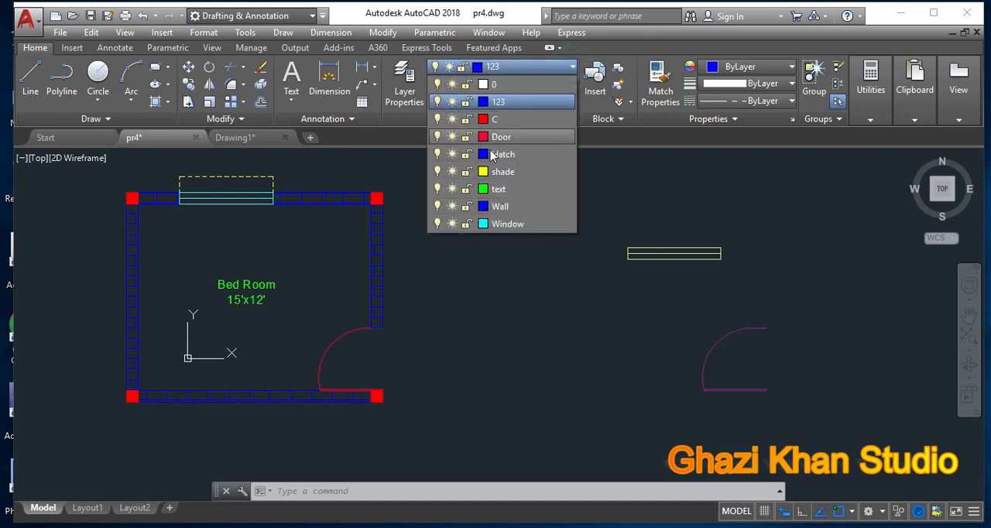
pyautogui.click(483, 206)
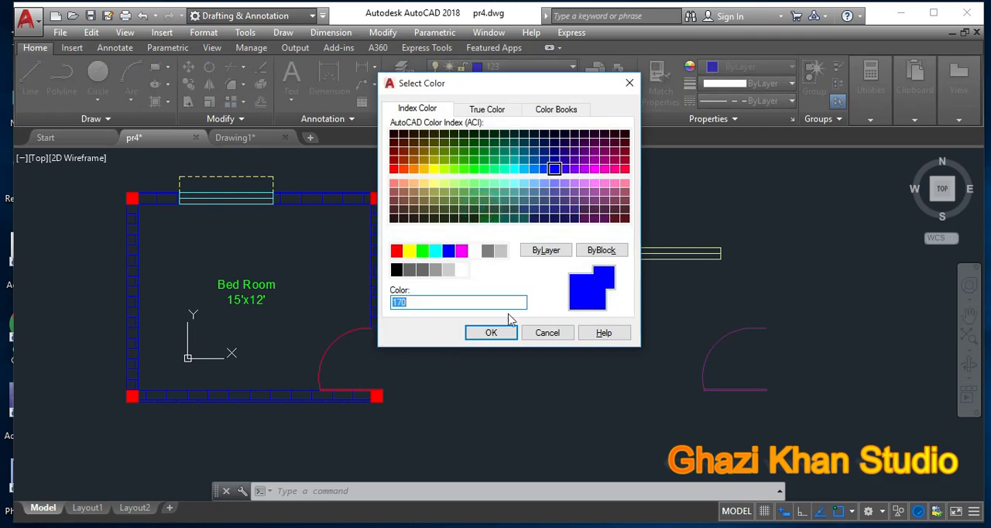
pyautogui.click(503, 334)
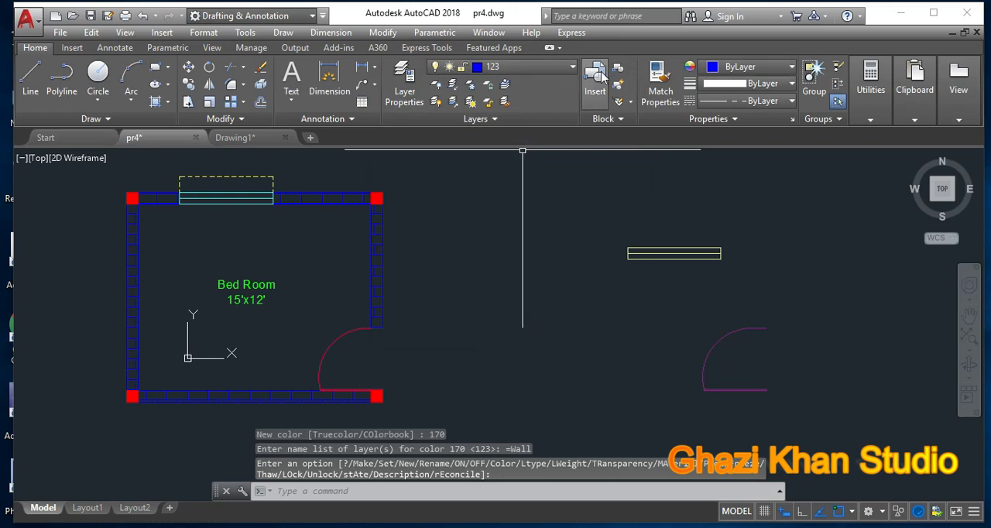
# Step: Make Wall the current layer and draw two connected trial lines forming a V between the room and the loose window
pyautogui.click(569, 69)
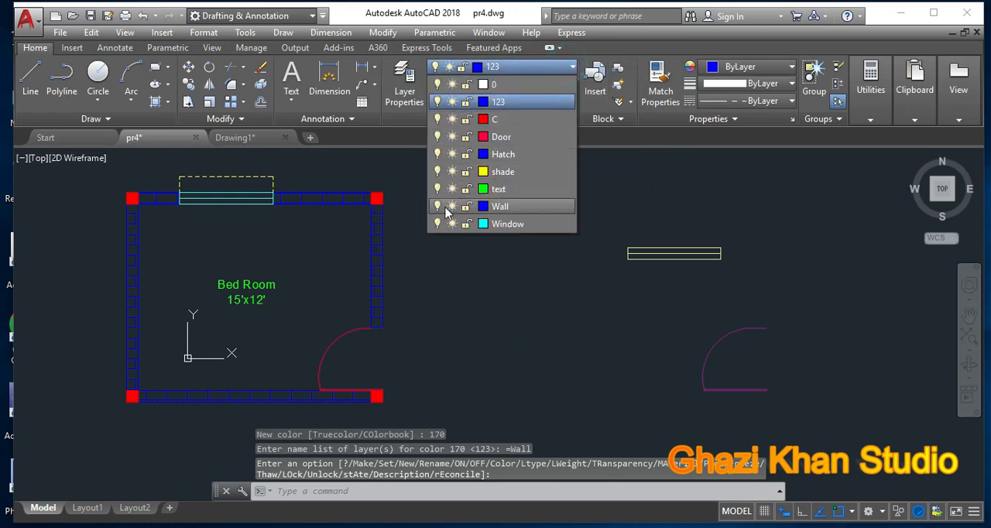
pyautogui.click(533, 207)
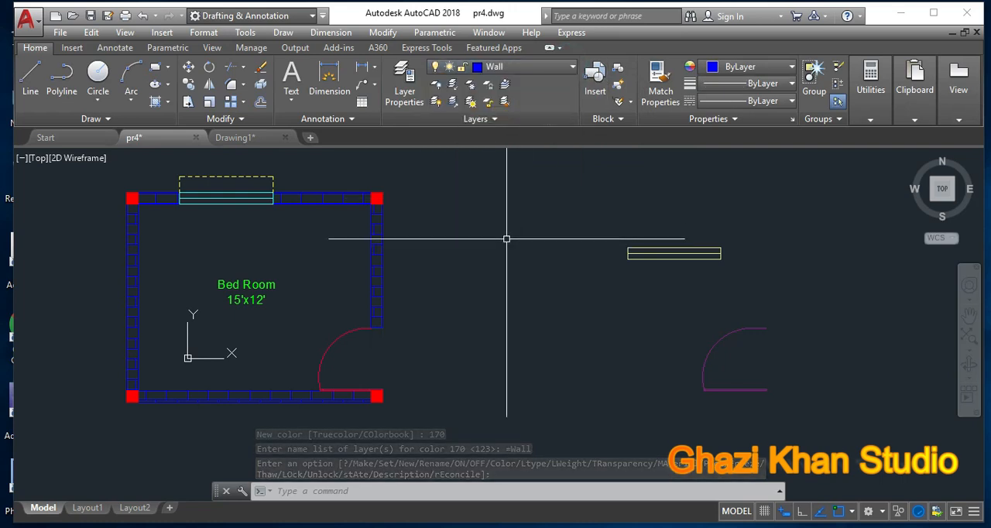
pyautogui.write('l')
pyautogui.press('Return')
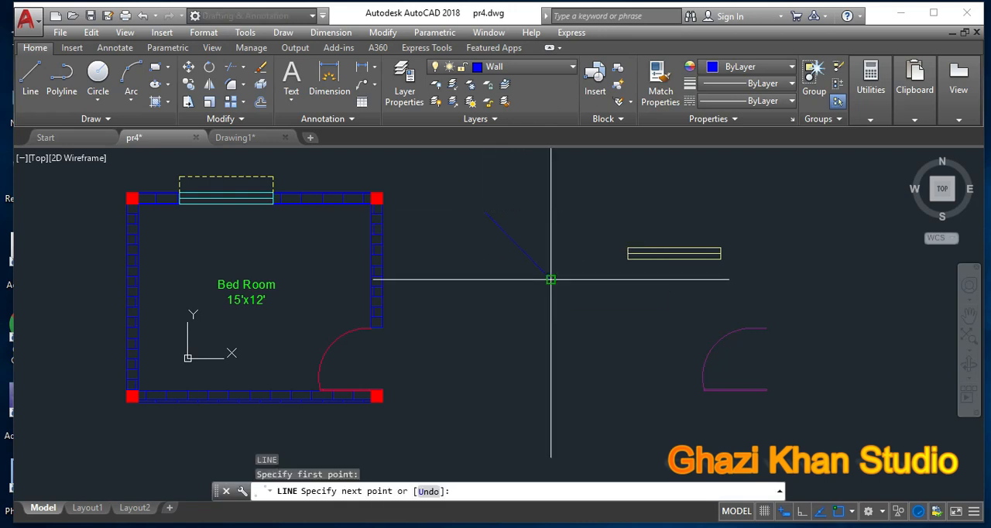
pyautogui.click(551, 279)
pyautogui.click(580, 197)
pyautogui.press('Return')
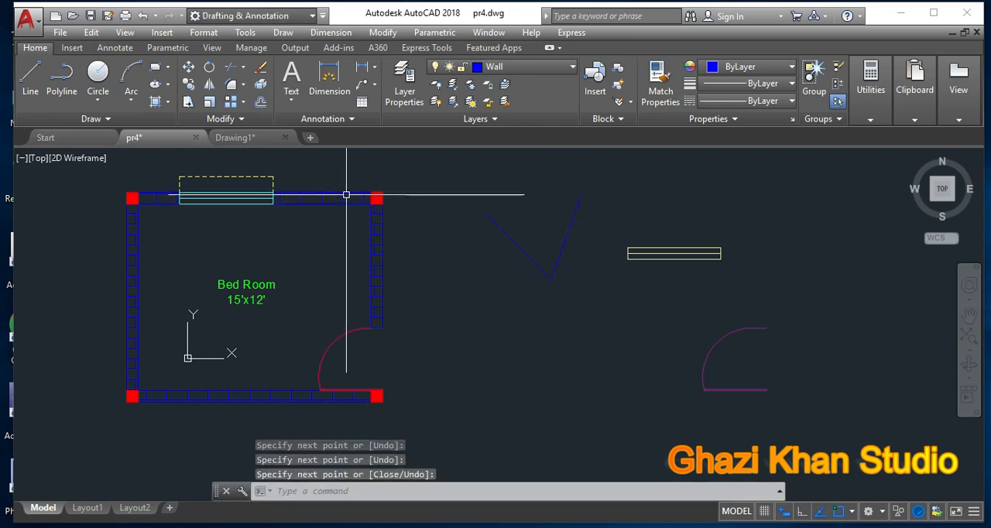
pyautogui.scroll(2, 352, 195)
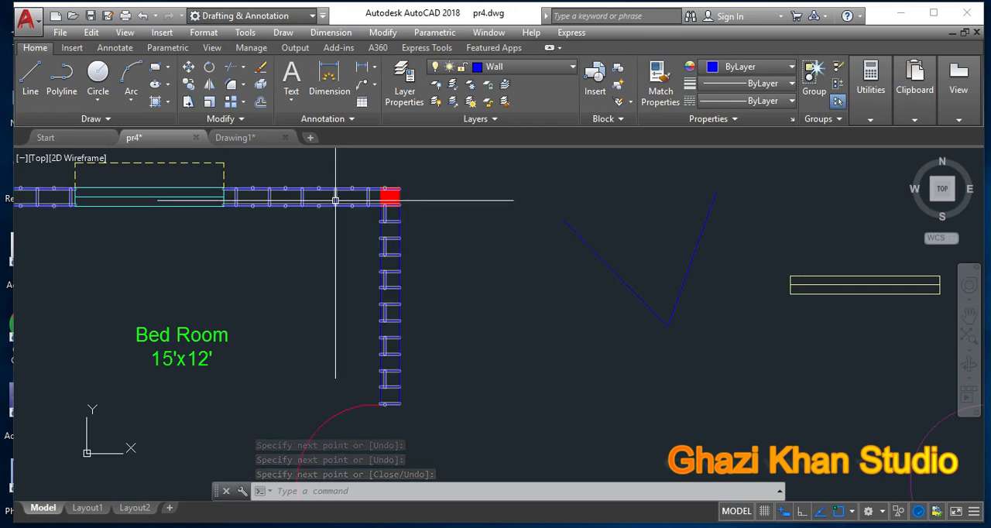
pyautogui.scroll(-2, 679, 310)
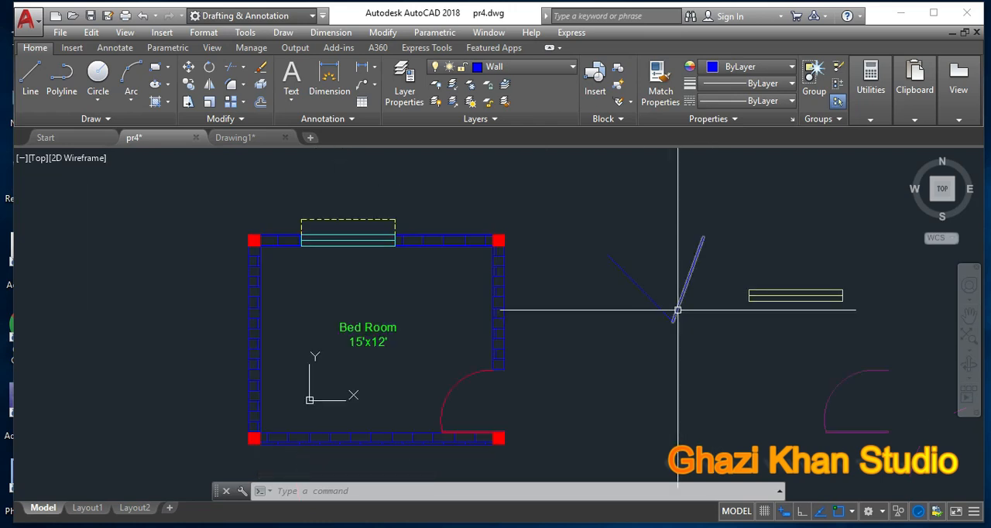
# Step: Erase the two V-shaped trial lines beside the room
pyautogui.click(663, 345)
pyautogui.click(641, 252)
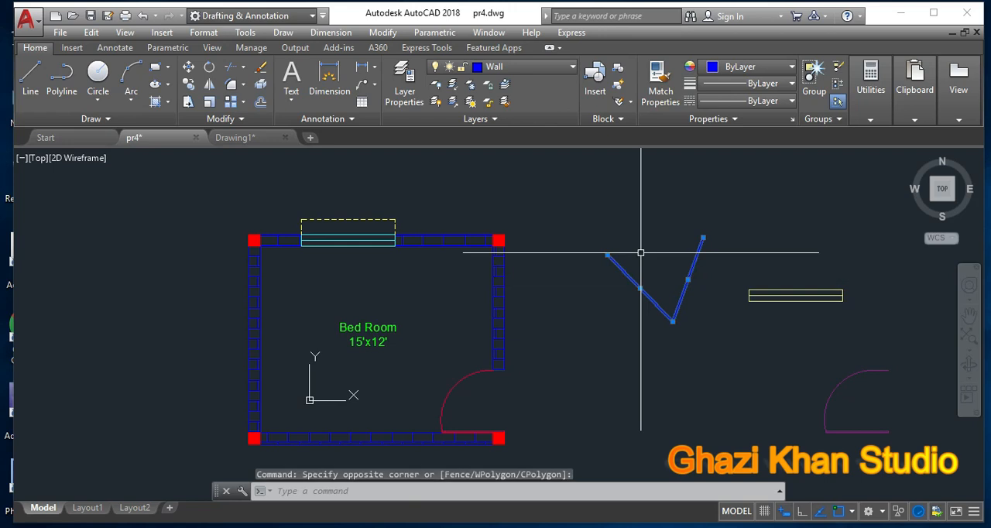
pyautogui.press('Delete')
pyautogui.moveTo(623, 266); pyautogui.dragTo(563, 253, button='middle')
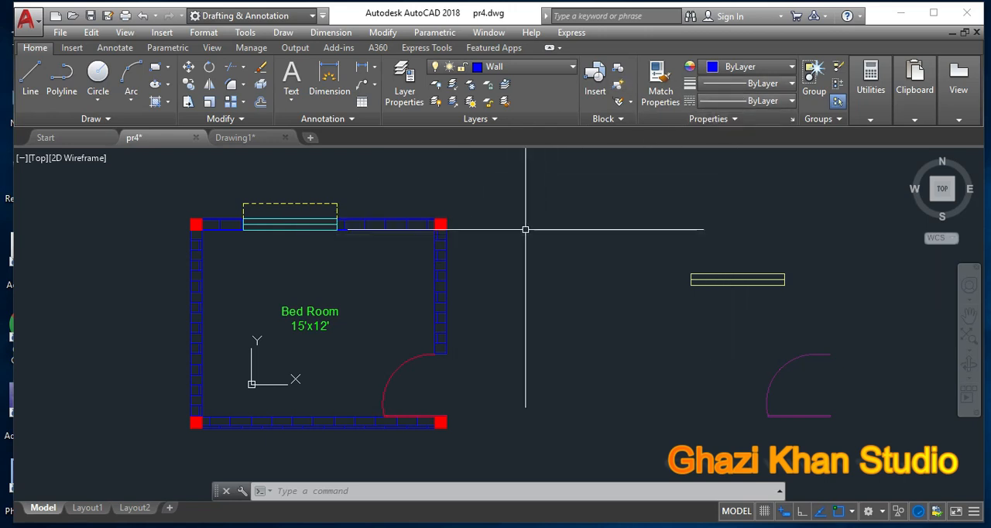
pyautogui.click(575, 67)
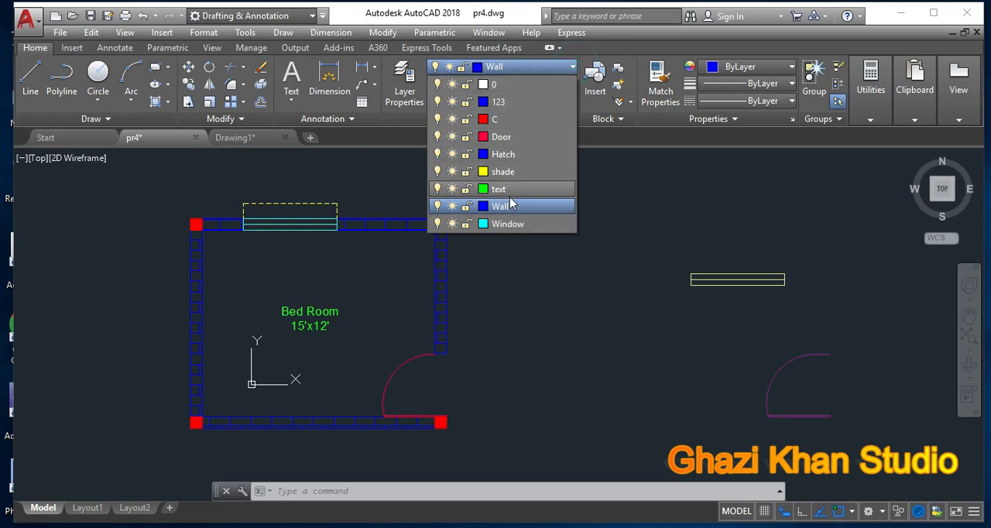
pyautogui.click(576, 271)
pyautogui.click(736, 280)
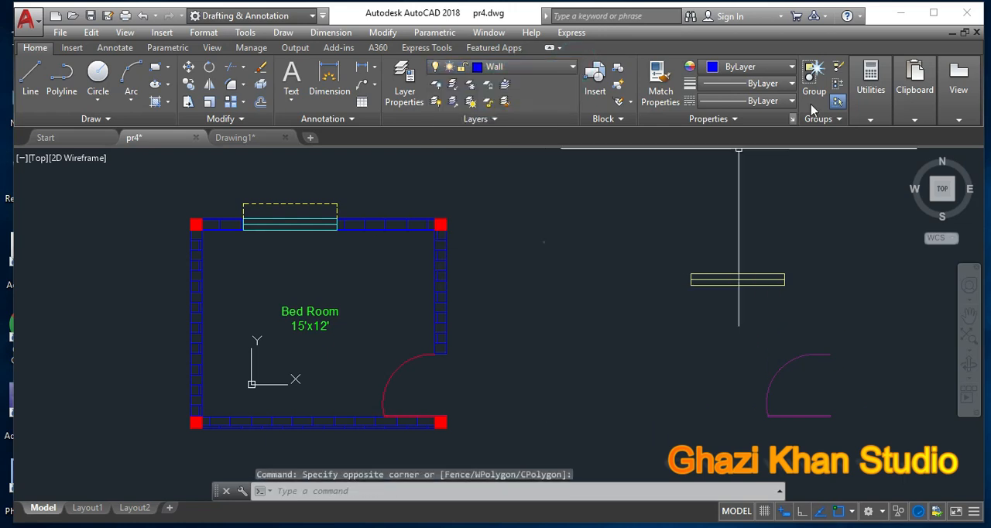
# Step: Set the current linetype to CENTER and draw three connected trial lines beside the room, the vertical one about 5'-8" long
pyautogui.click(791, 101)
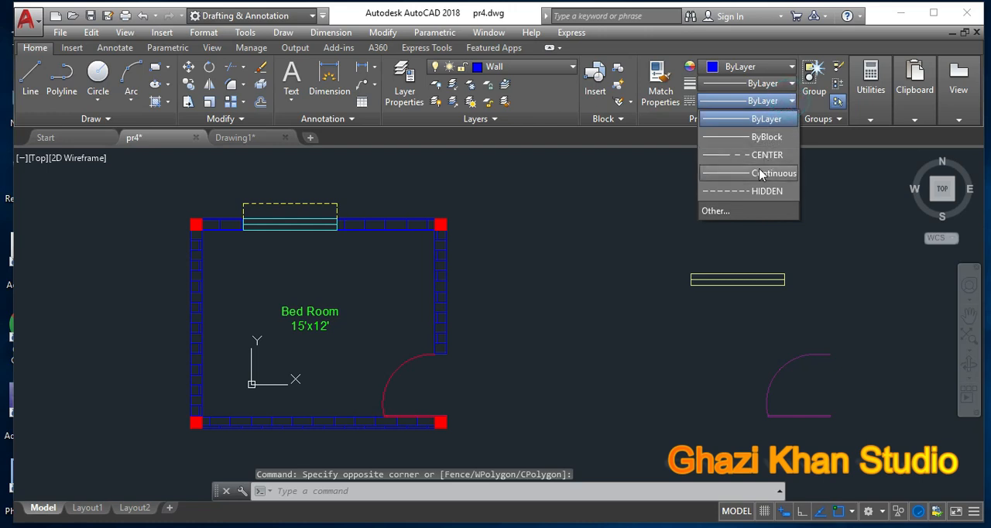
pyautogui.click(747, 159)
pyautogui.write('l')
pyautogui.press('Return')
pyautogui.click(565, 198)
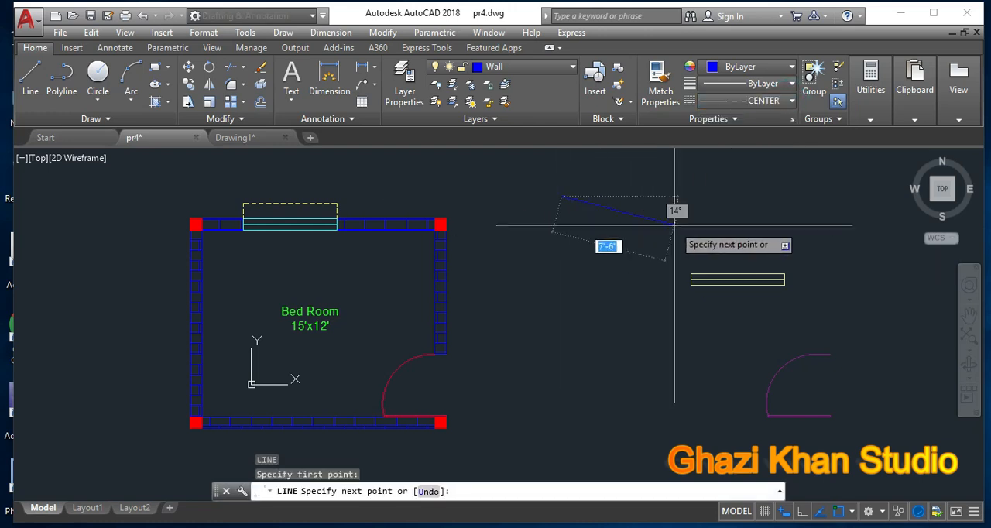
pyautogui.write('5')
pyautogui.click(627, 340)
pyautogui.click(549, 349)
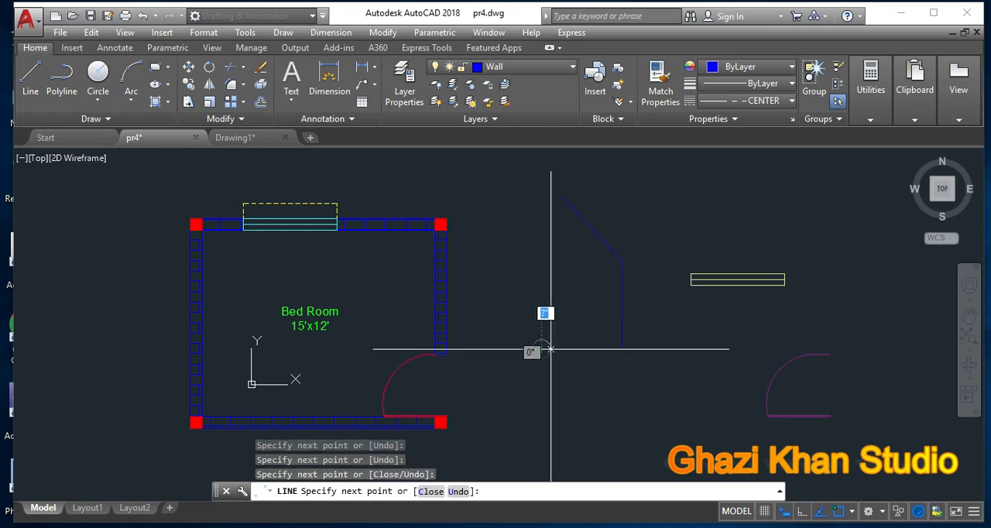
pyautogui.press('Return')
pyautogui.scroll(5, 606, 295)
pyautogui.scroll(-3, 641, 285)
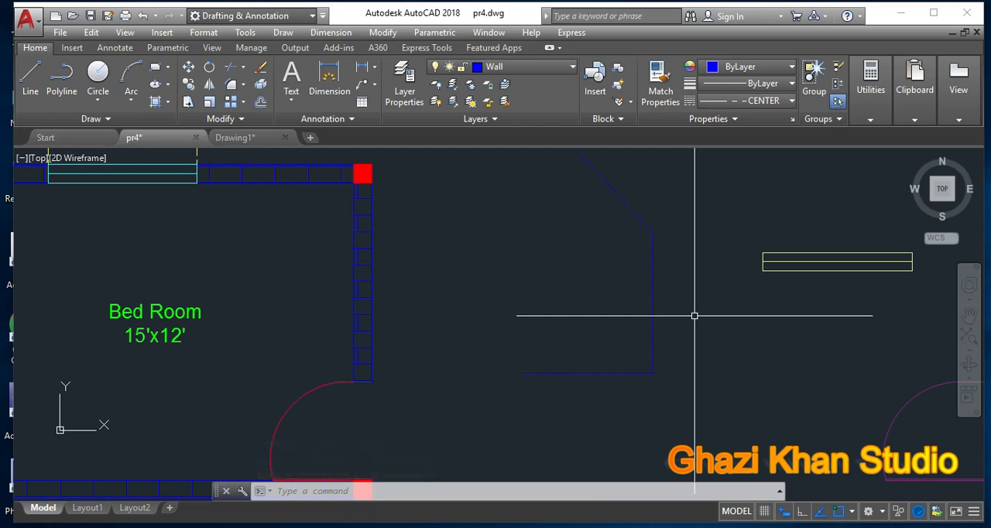
pyautogui.moveTo(689, 295); pyautogui.dragTo(688, 312, button='middle')
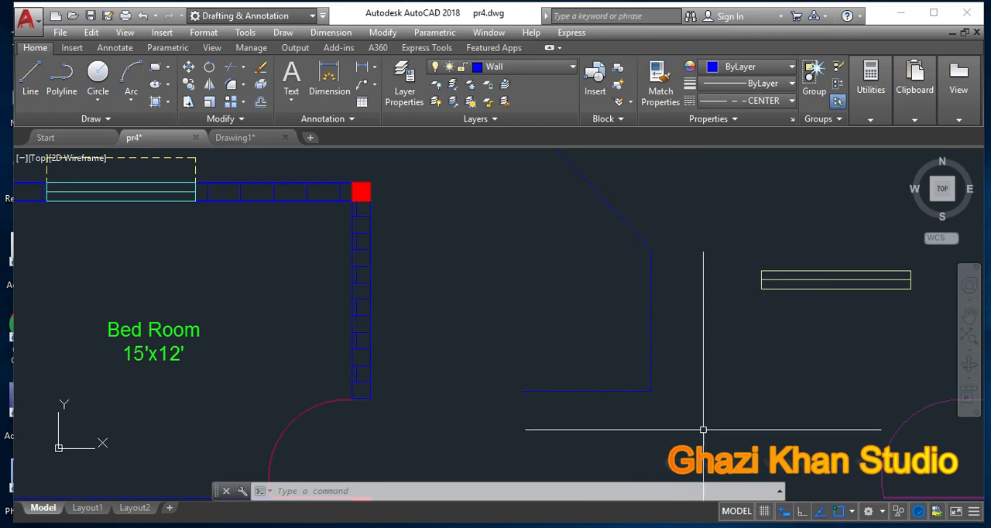
# Step: Set the linetype scale of the vertical trial line to 10 in its properties
pyautogui.click(652, 347)
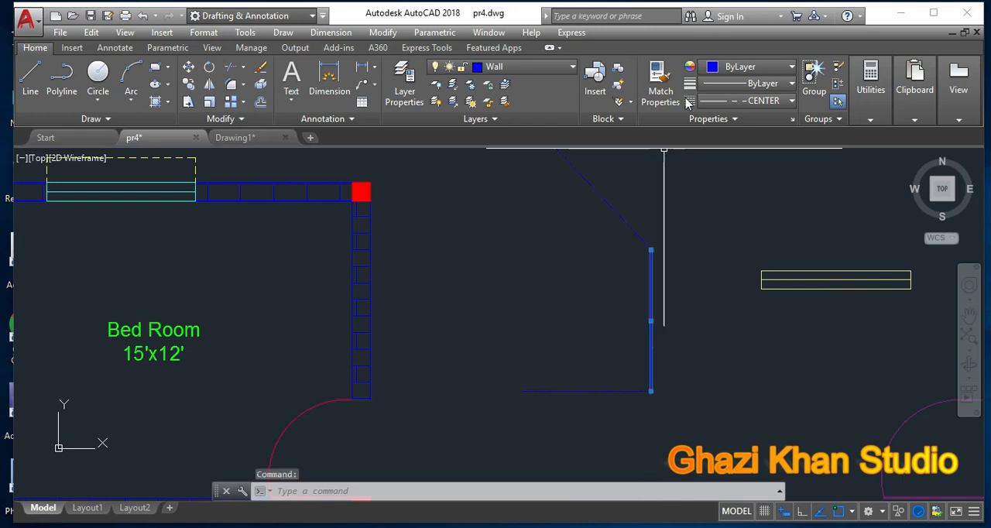
pyautogui.rightClick(576, 224)
pyautogui.click(616, 502)
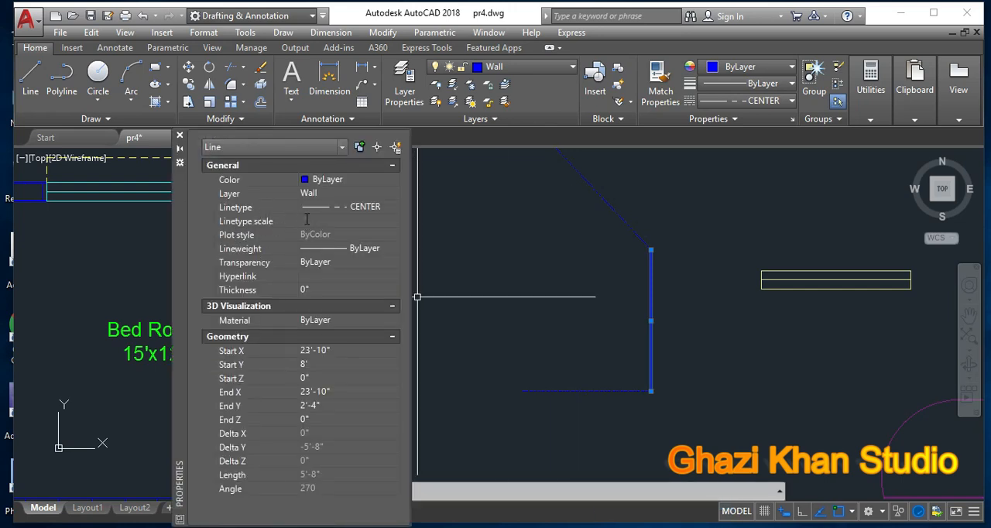
pyautogui.click(306, 220)
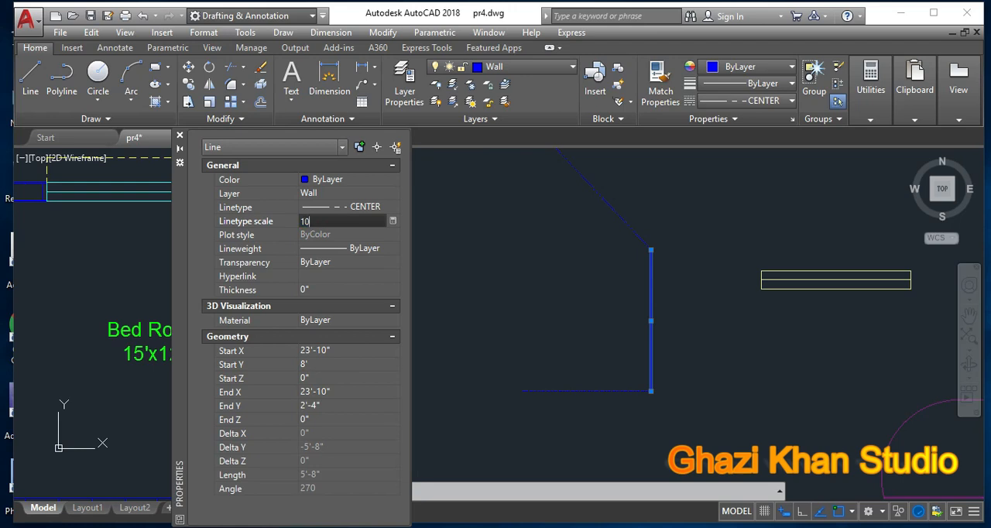
pyautogui.write('10')
pyautogui.press('Return')
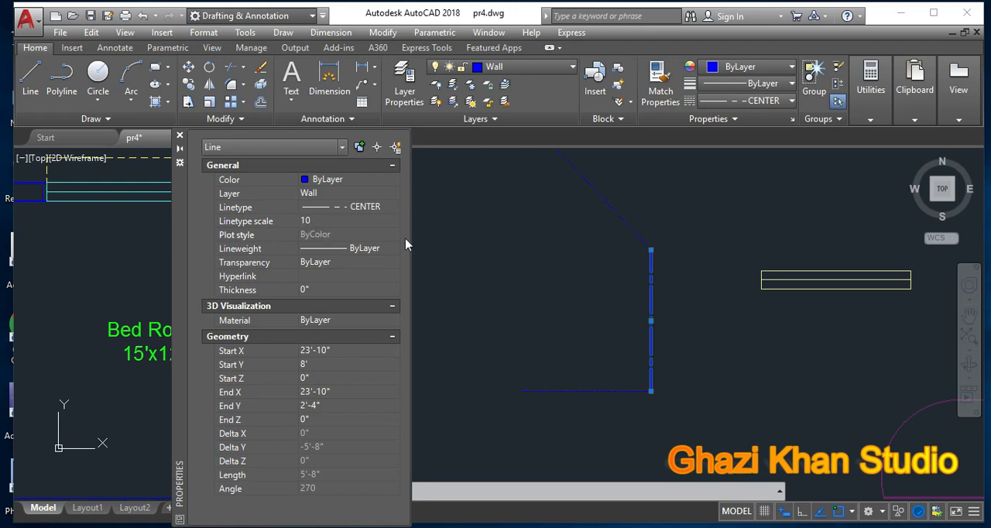
# Step: Review the combined properties of all three trial lines, clear the selection and close the Properties palette
pyautogui.click(627, 222)
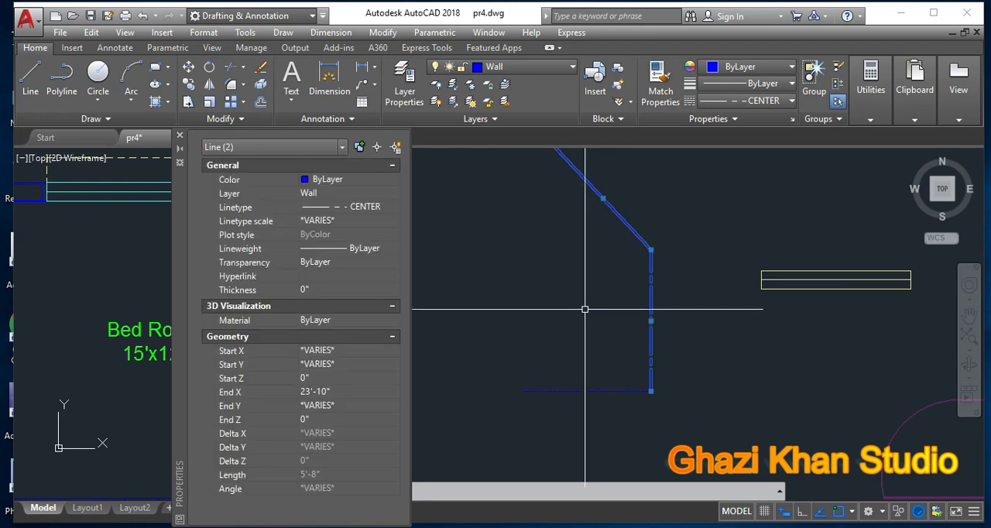
pyautogui.click(563, 389)
pyautogui.click(536, 415)
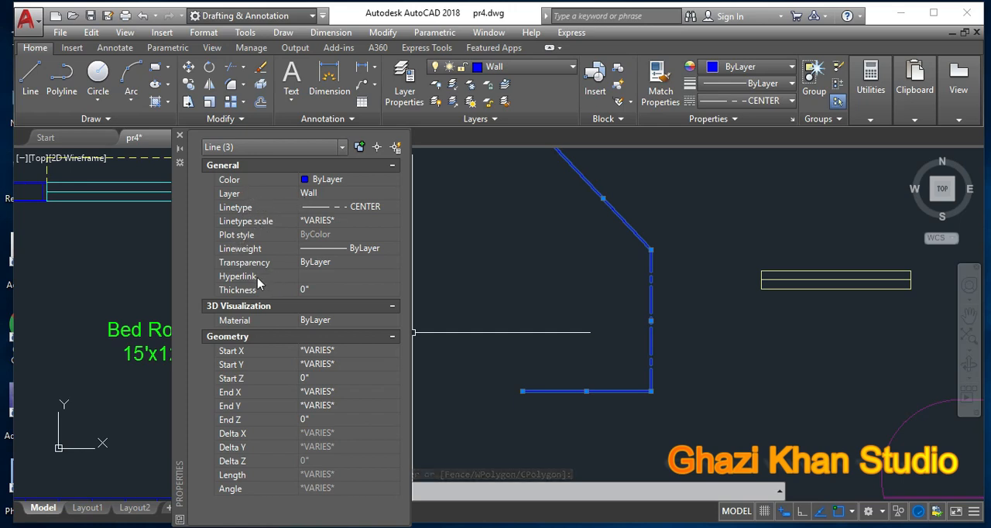
pyautogui.press('Escape')
pyautogui.press('Escape')
pyautogui.press('Escape')
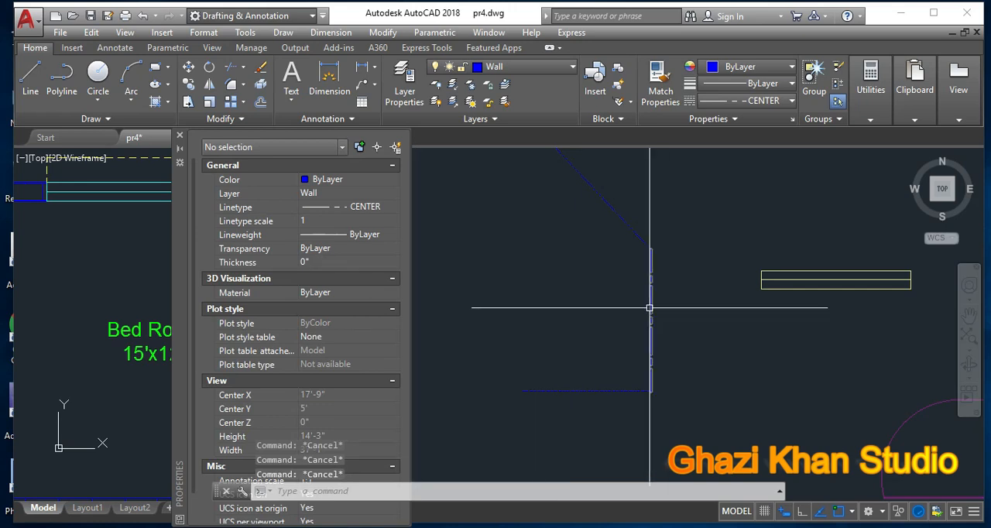
pyautogui.scroll(2, 648, 307)
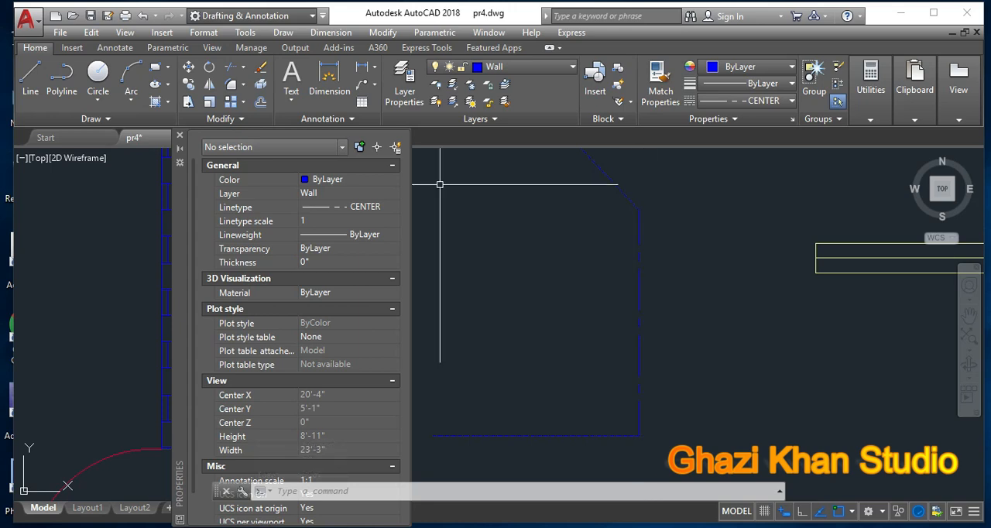
pyautogui.click(179, 135)
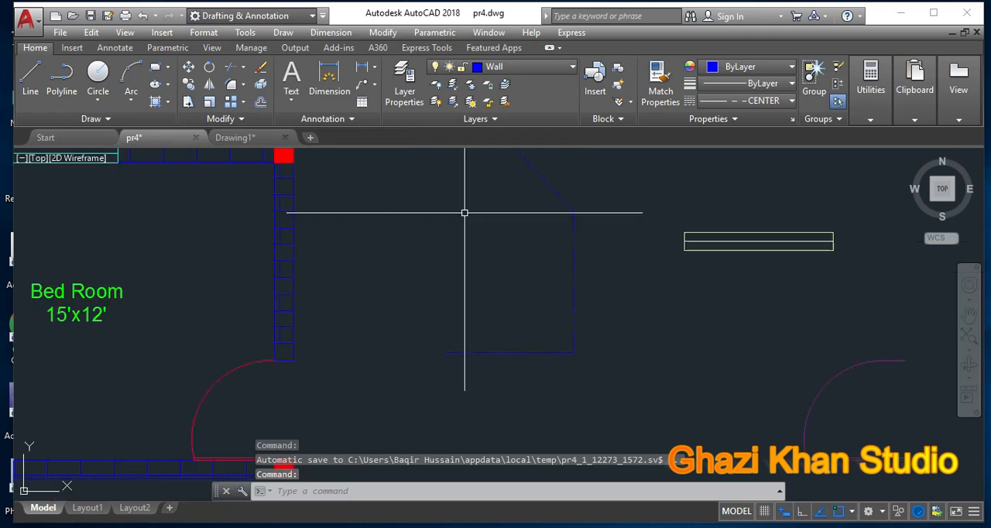
# Step: Inspect the properties of the purple door's arc, close the palette and clear the selection
pyautogui.scroll(-6, 425, 230)
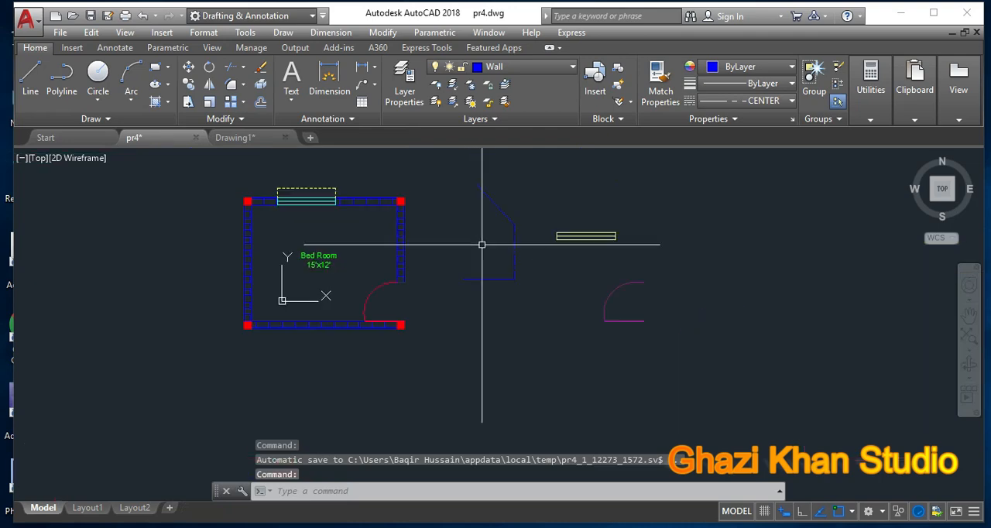
pyautogui.click(609, 291)
pyautogui.rightClick(646, 246)
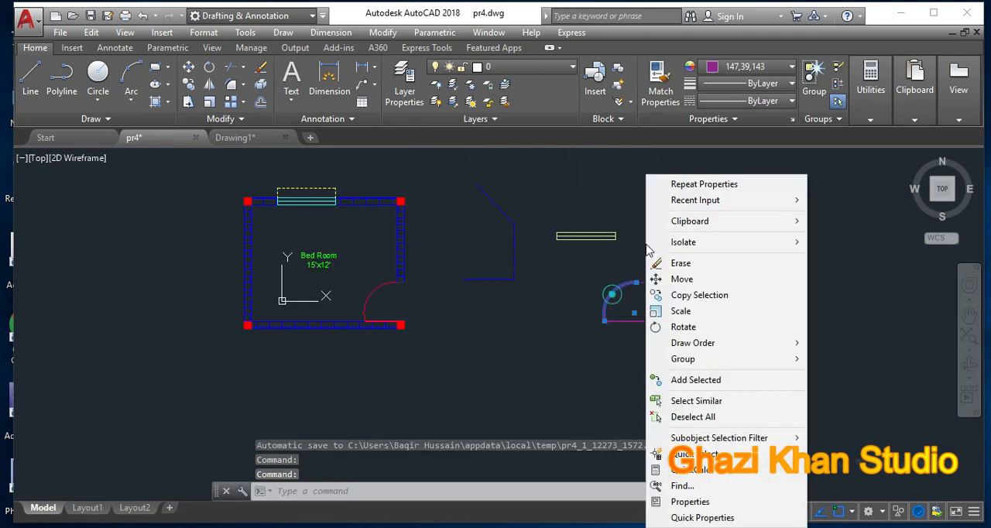
pyautogui.click(677, 501)
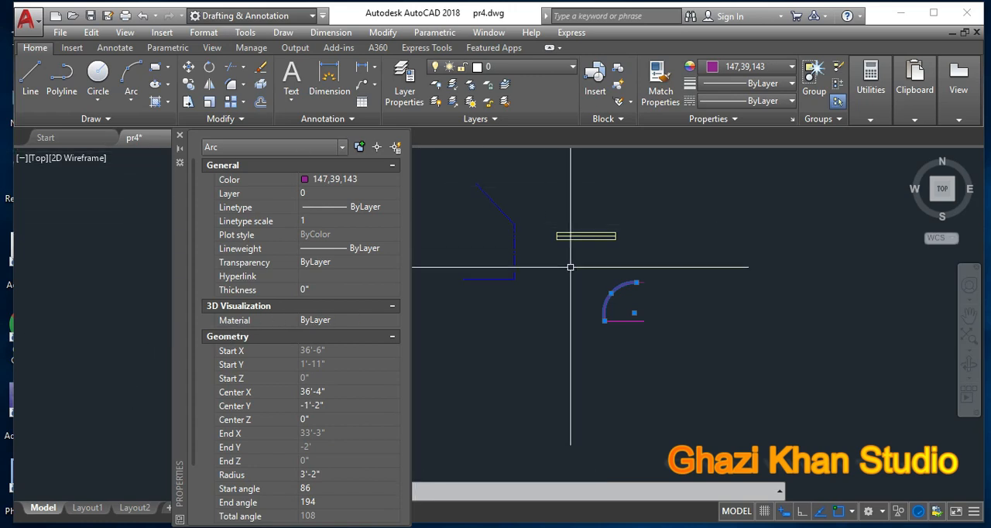
pyautogui.click(179, 137)
pyautogui.press('Escape')
pyautogui.press('Escape')
pyautogui.press('Escape')
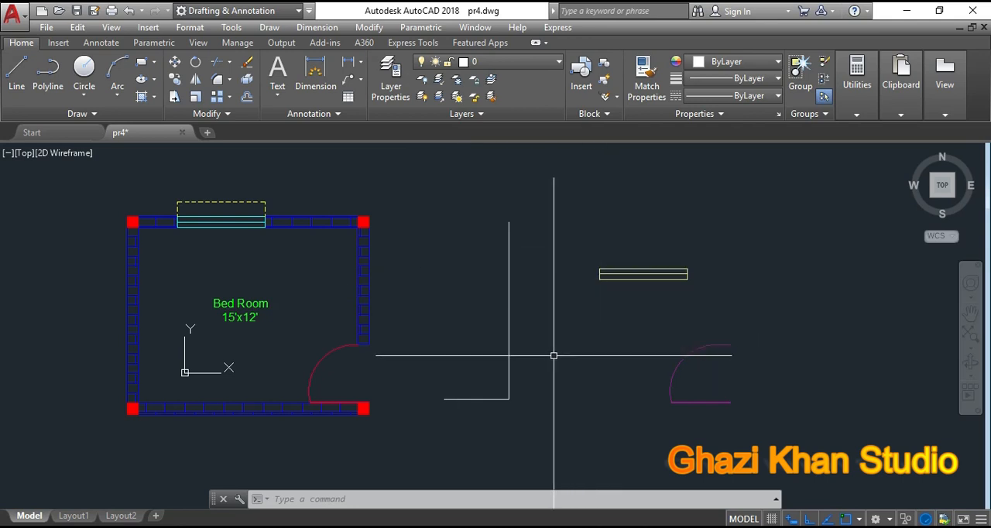
# Step: Match the properties of the room's outer right wall line onto the two white lines beside the room
pyautogui.click(641, 71)
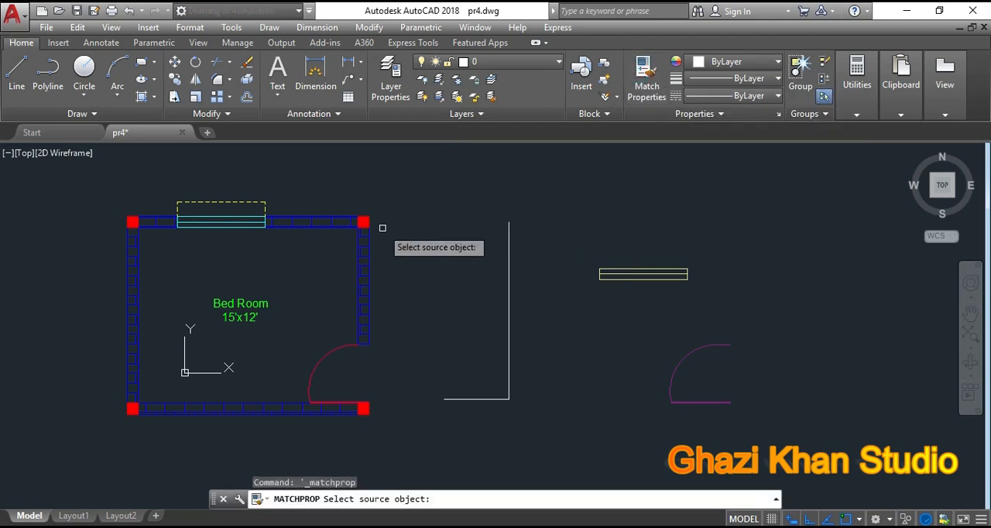
pyautogui.scroll(4, 369, 249)
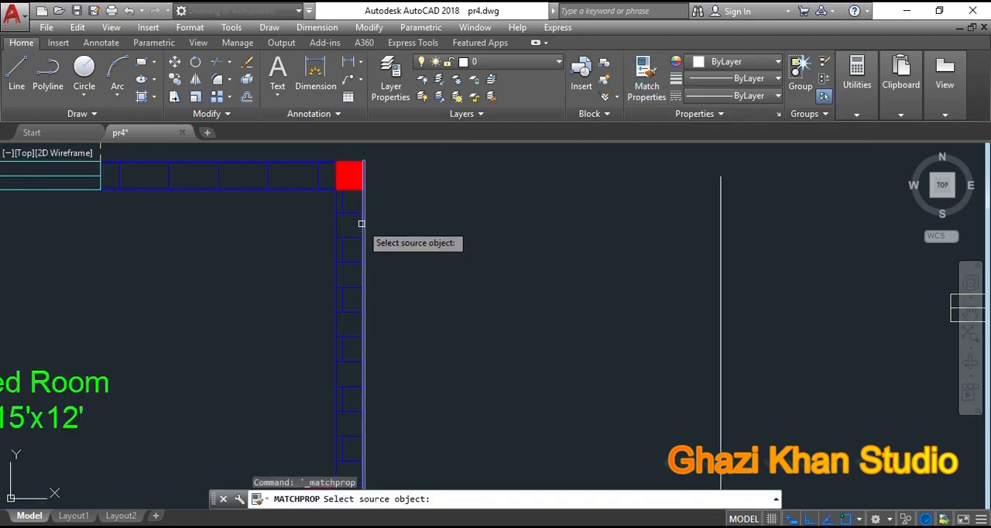
pyautogui.click(365, 220)
pyautogui.scroll(-5, 354, 225)
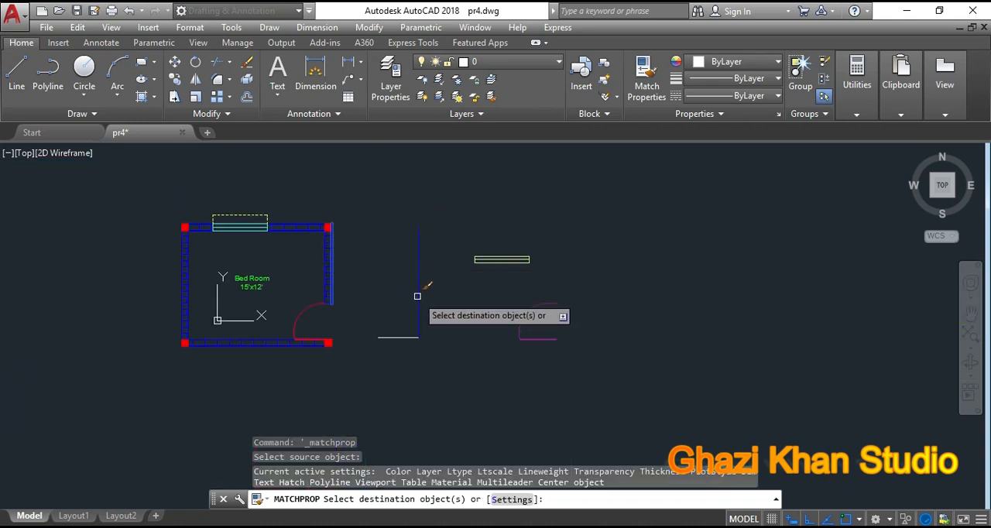
pyautogui.click(441, 353)
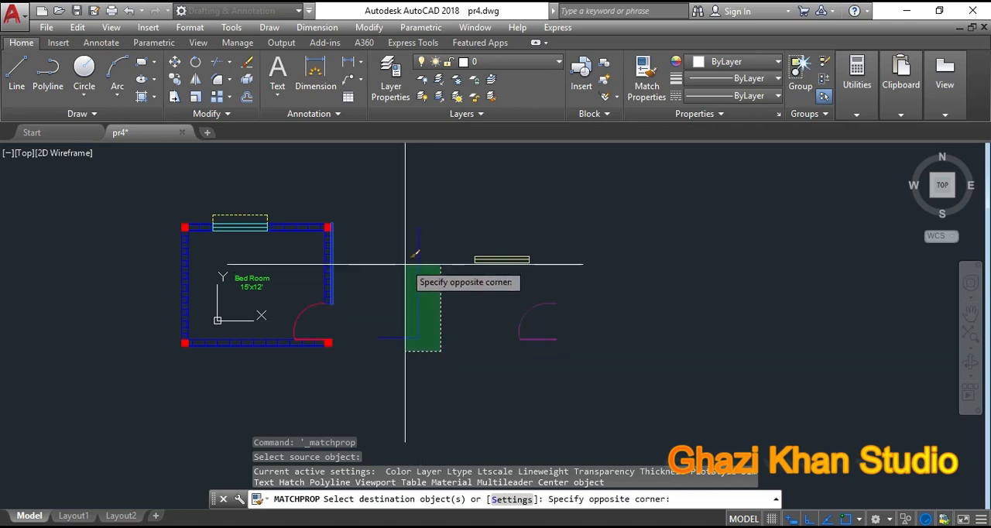
pyautogui.rightClick(440, 305)
pyautogui.click(464, 316)
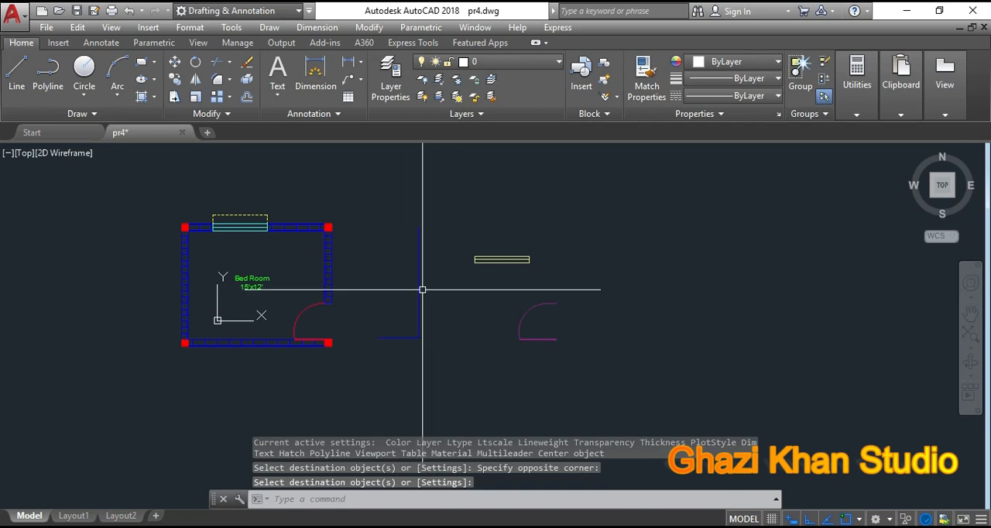
# Step: Check the layer of the vertical line beside the room and undo the property match
pyautogui.click(419, 297)
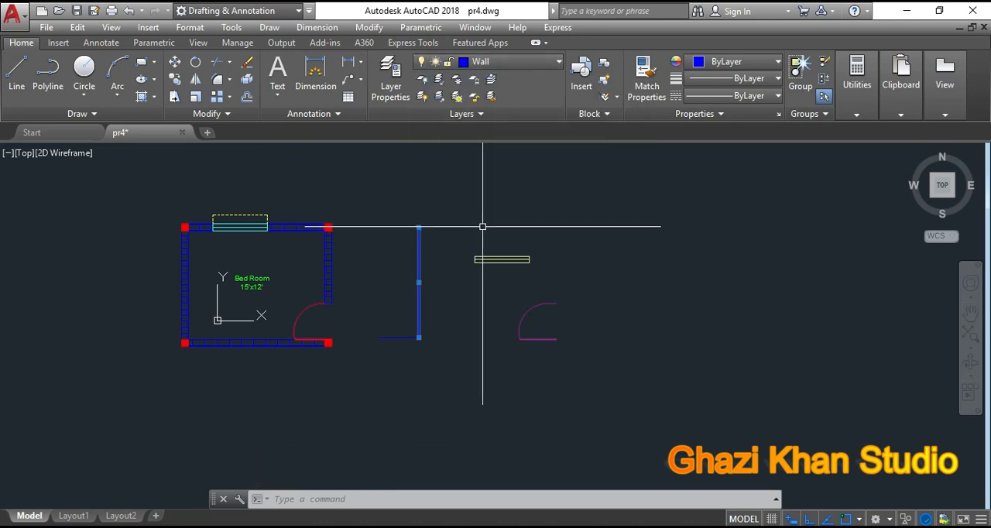
pyautogui.press('Escape')
pyautogui.press('Escape')
pyautogui.hotkey('ctrl', 'z')
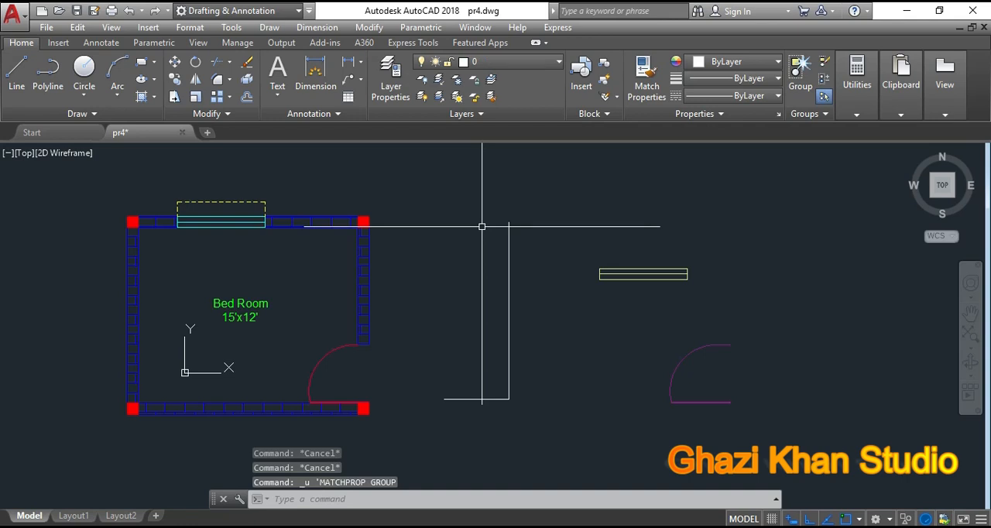
# Step: Check the layer of the two white lines beside the room and clear the selection
pyautogui.click(509, 316)
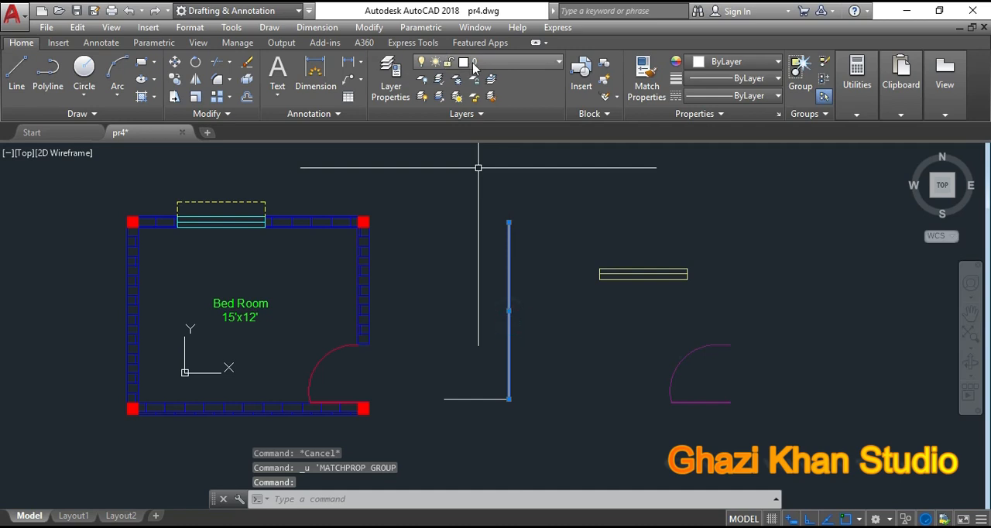
pyautogui.click(470, 399)
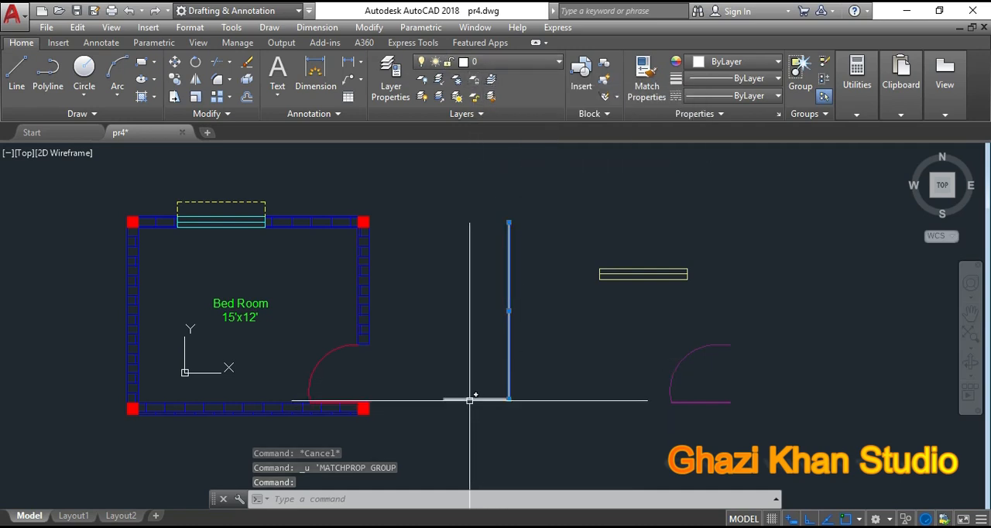
pyautogui.press('Escape')
pyautogui.press('Escape')
pyautogui.press('Escape')
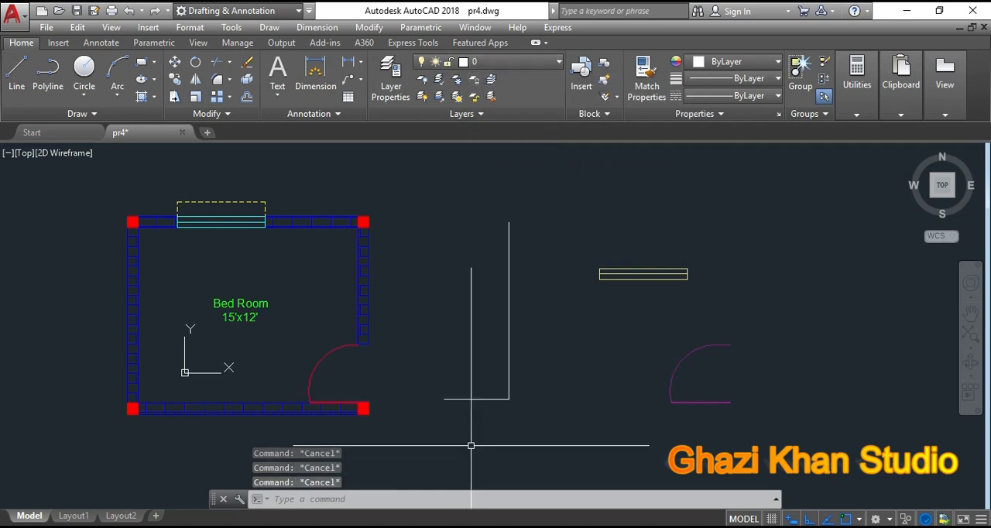
# Step: Match the properties of the room's outer right wall line onto both the vertical and horizontal white lines beside the room
pyautogui.click(646, 73)
pyautogui.scroll(8, 367, 250)
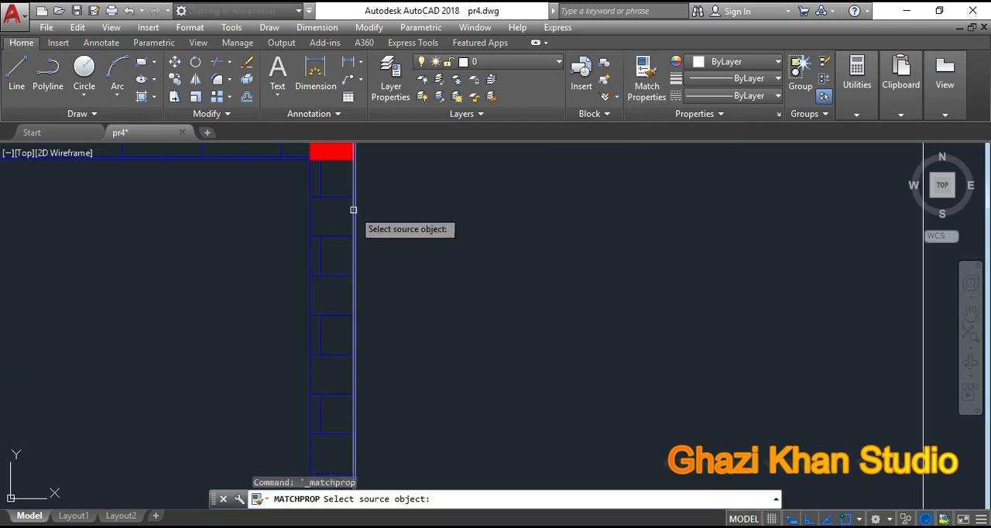
pyautogui.click(323, 232)
pyautogui.scroll(-8, 324, 236)
pyautogui.click(434, 348)
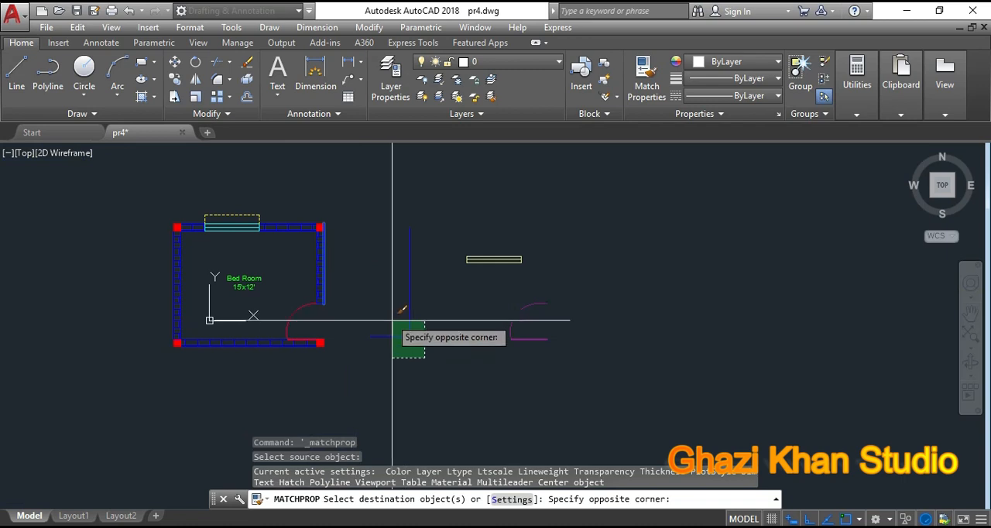
pyautogui.click(388, 306)
pyautogui.rightClick(388, 307)
pyautogui.click(457, 305)
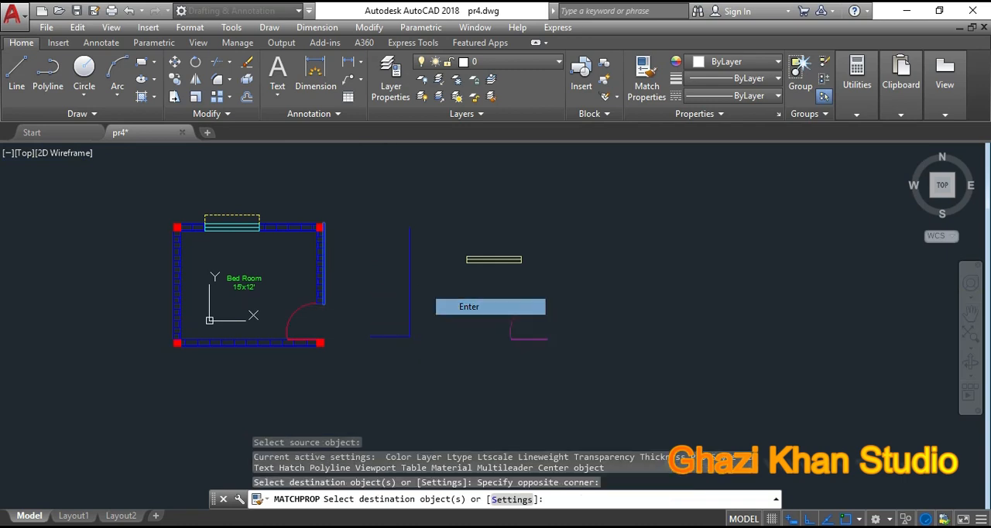
pyautogui.scroll(2, 407, 295)
pyautogui.moveTo(489, 341); pyautogui.dragTo(523, 380, button='middle')
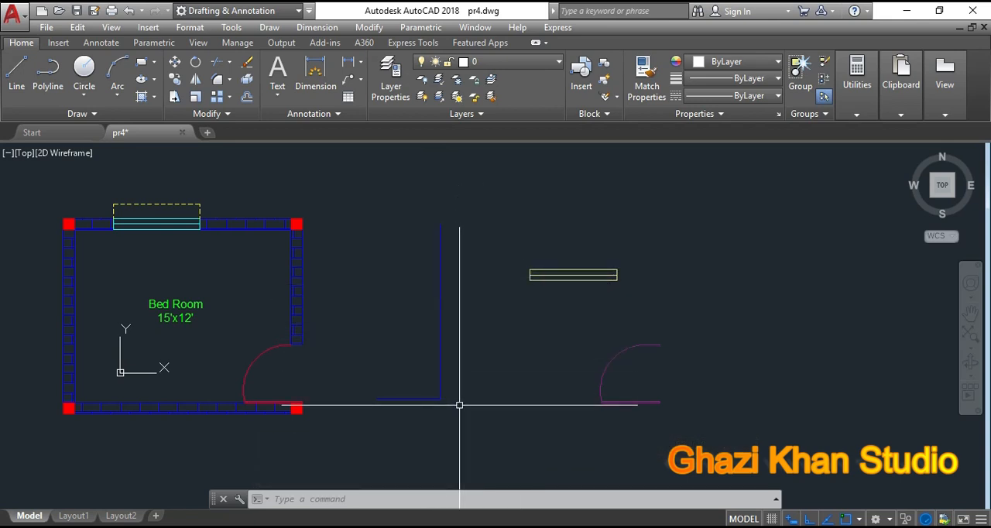
pyautogui.scroll(-2, 458, 402)
pyautogui.moveTo(458, 403)
pyautogui.mouseDown(button='middle')
pyautogui.moveTo(473, 411)
pyautogui.moveTo(445, 379)
pyautogui.mouseUp(button='middle')
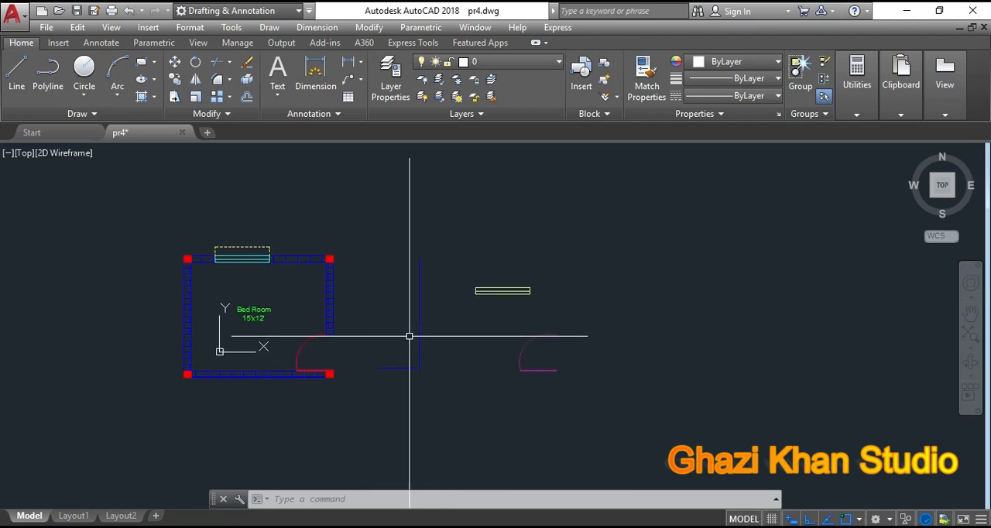